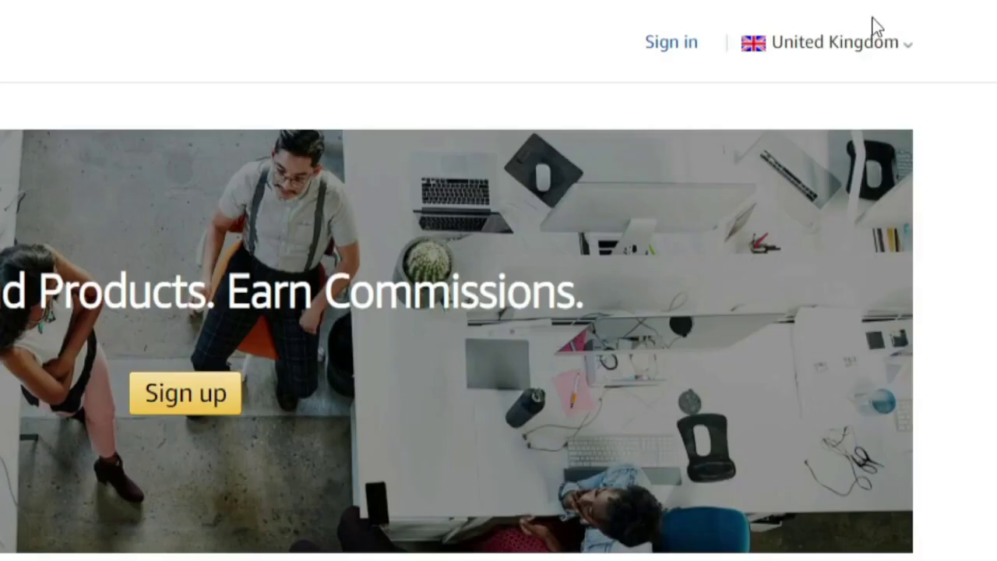
Open and close the country site list, keeping United Kingdom as the marketplace
left_click(846, 74)
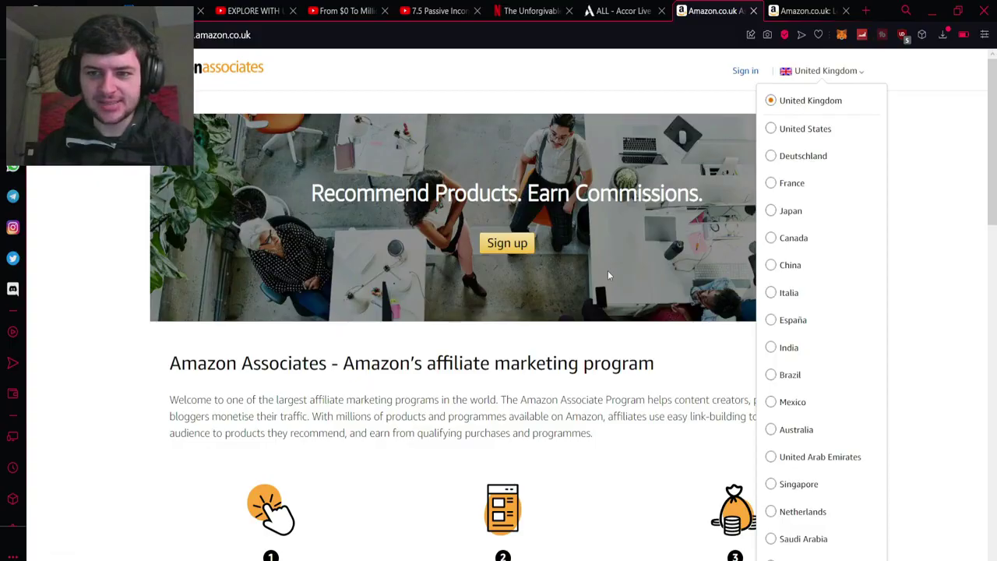
left_click(609, 275)
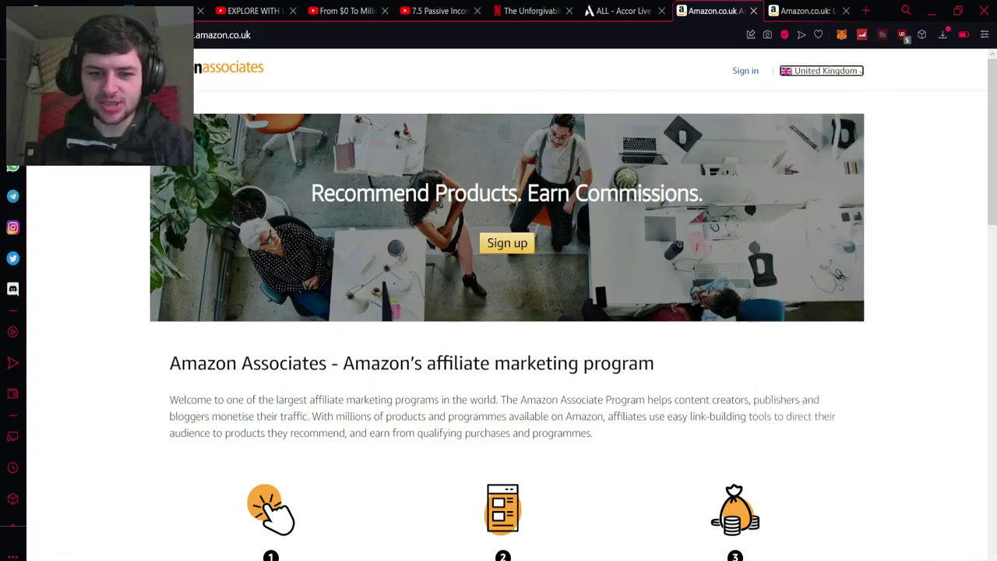
left_click(785, 70)
left_click(785, 70)
left_click(790, 70)
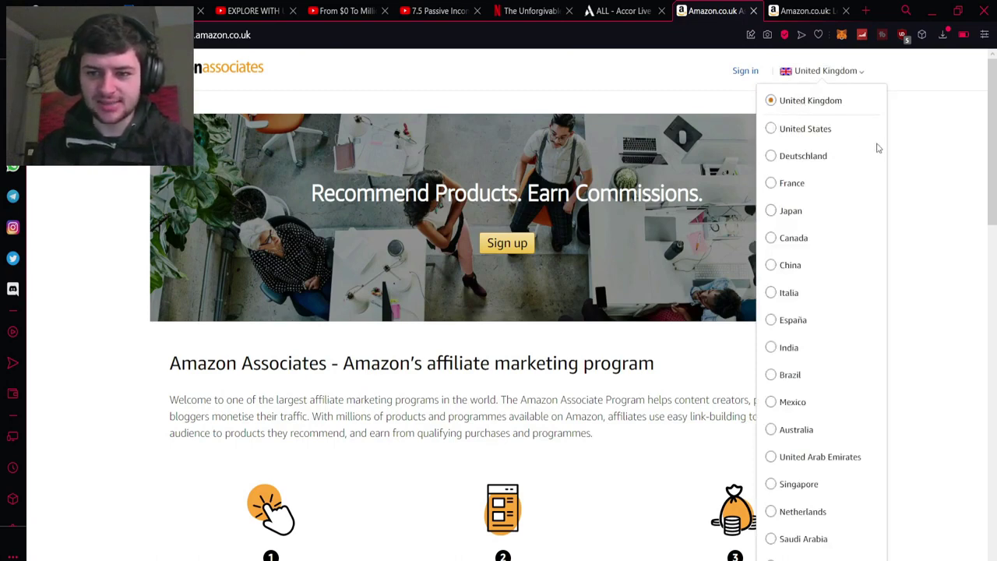
left_click(926, 150)
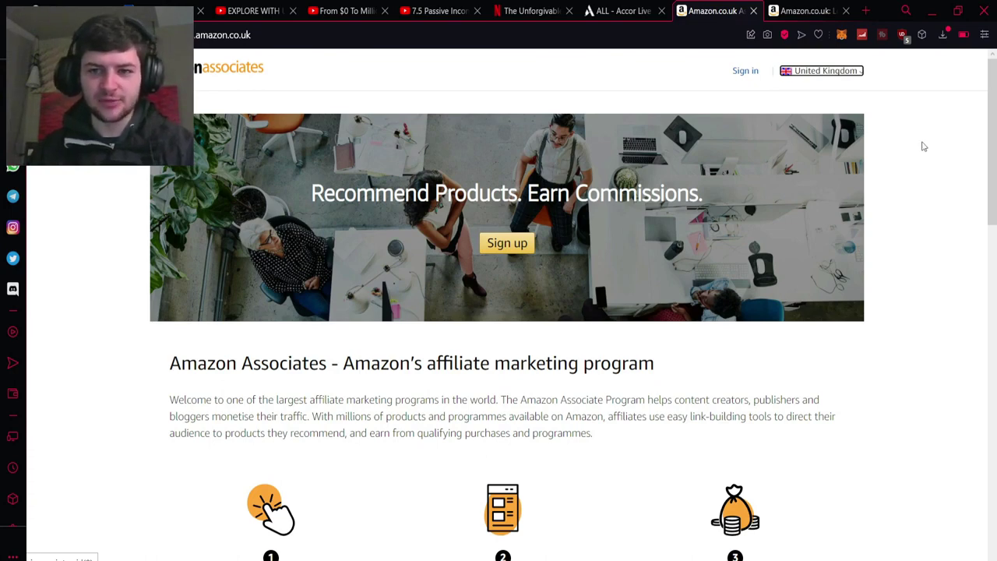
Glance at the Amazon.co.uk tab, return to Associates and close the country list
left_click(811, 10)
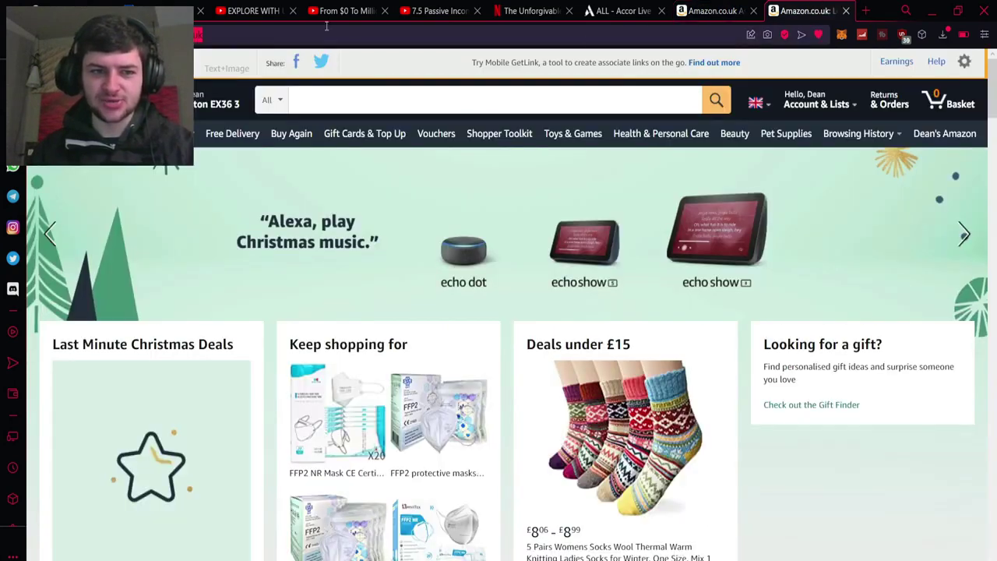
left_click(707, 6)
left_click(815, 73)
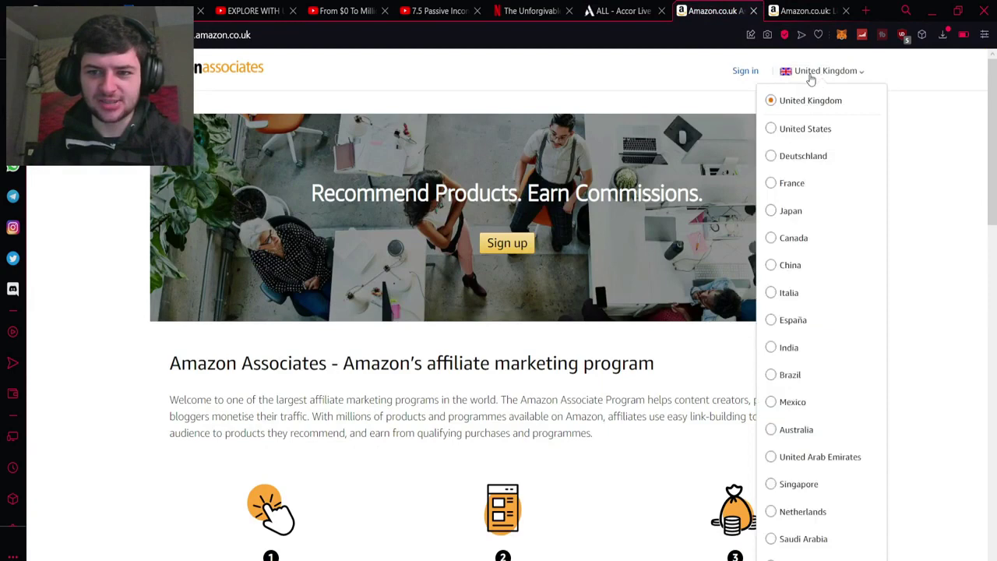
left_click(688, 89)
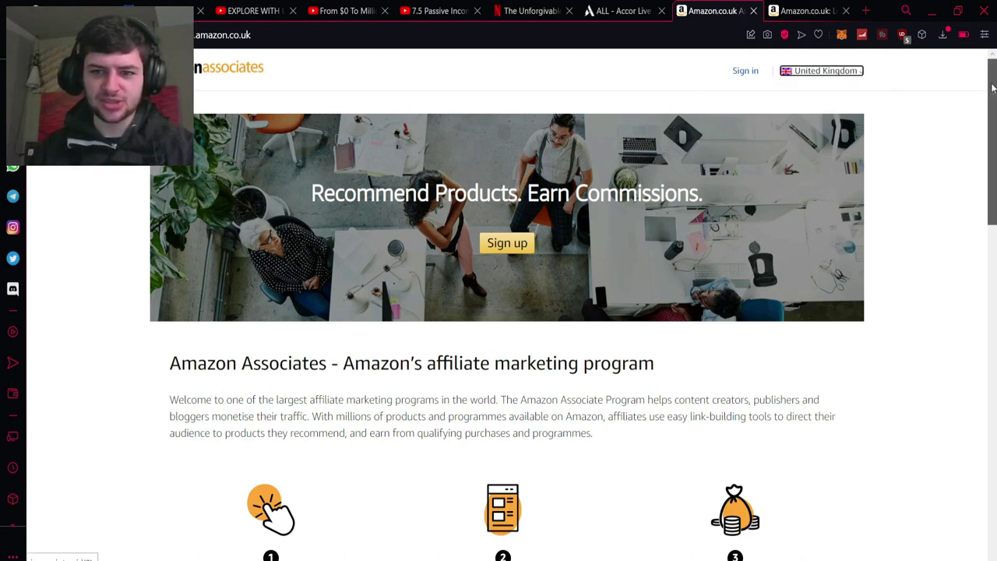
scroll(988, 127, "down", 3)
left_click_drag(988, 127, 981, 182)
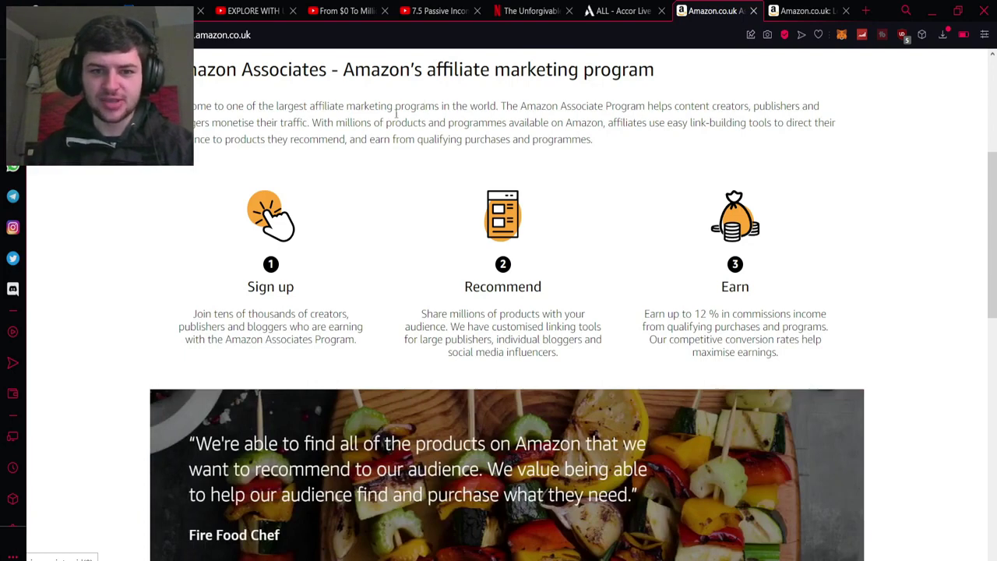
left_click_drag(419, 128, 521, 125)
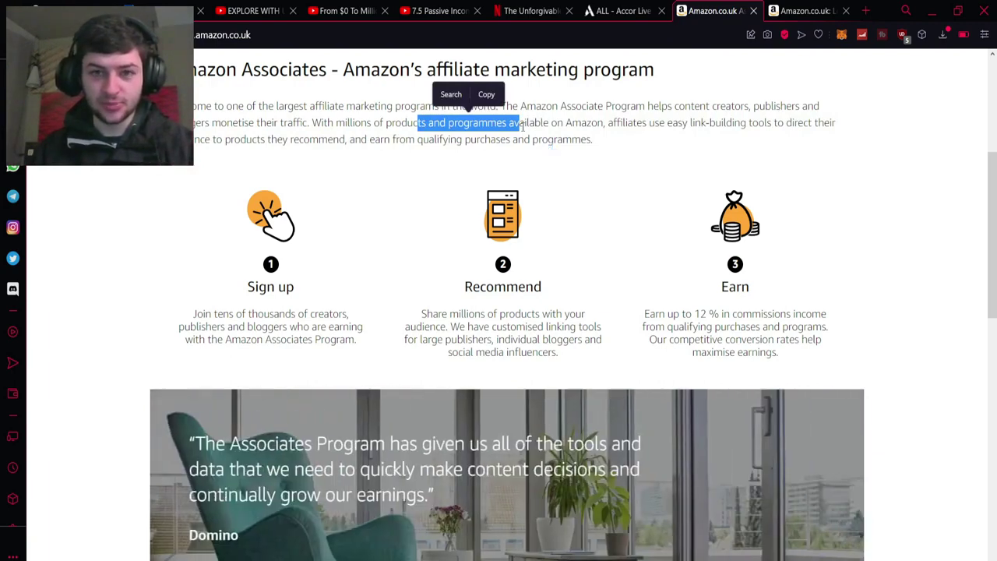
left_click(523, 126)
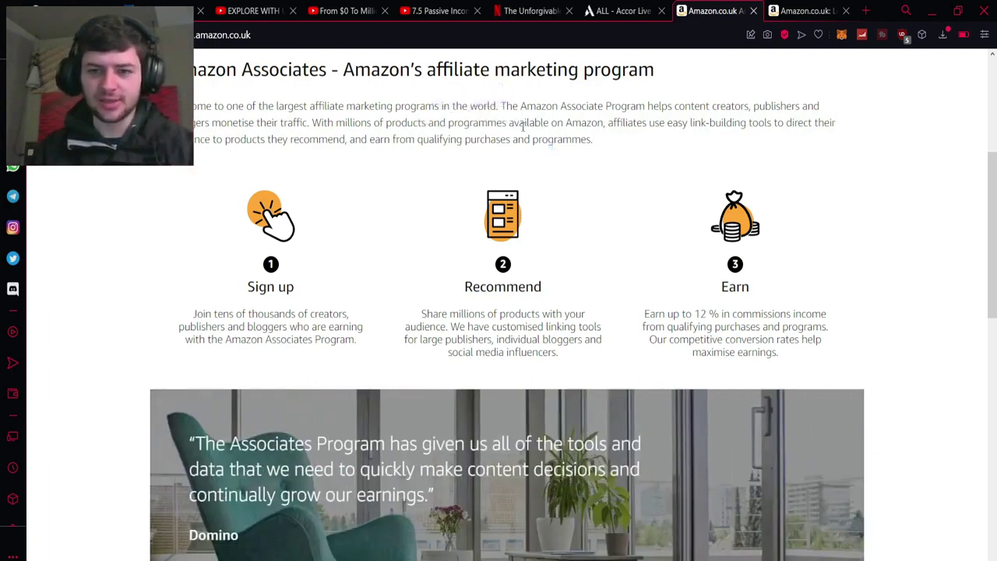
left_click_drag(692, 126, 765, 125)
left_click(766, 120)
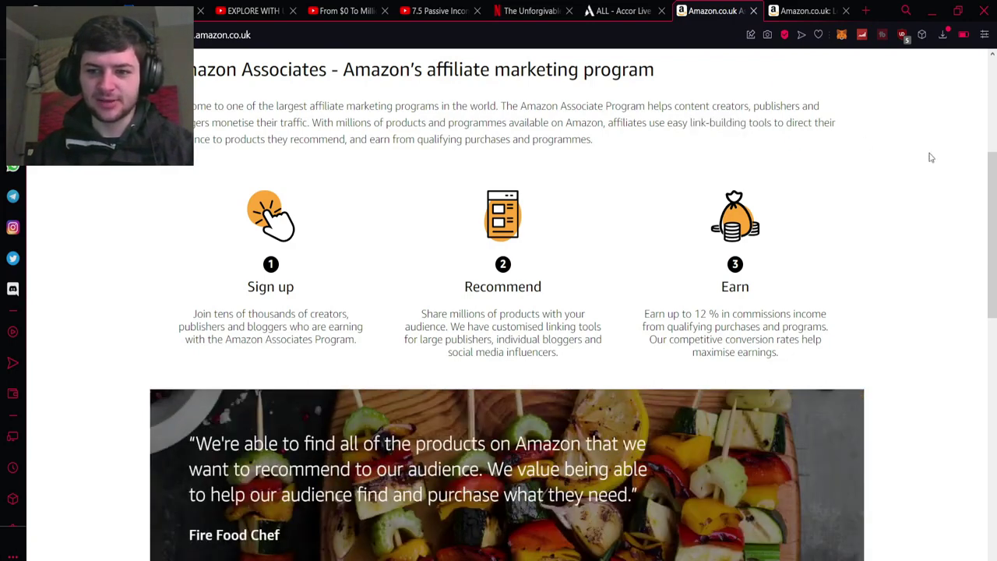
scroll(521, 197, "down", 1)
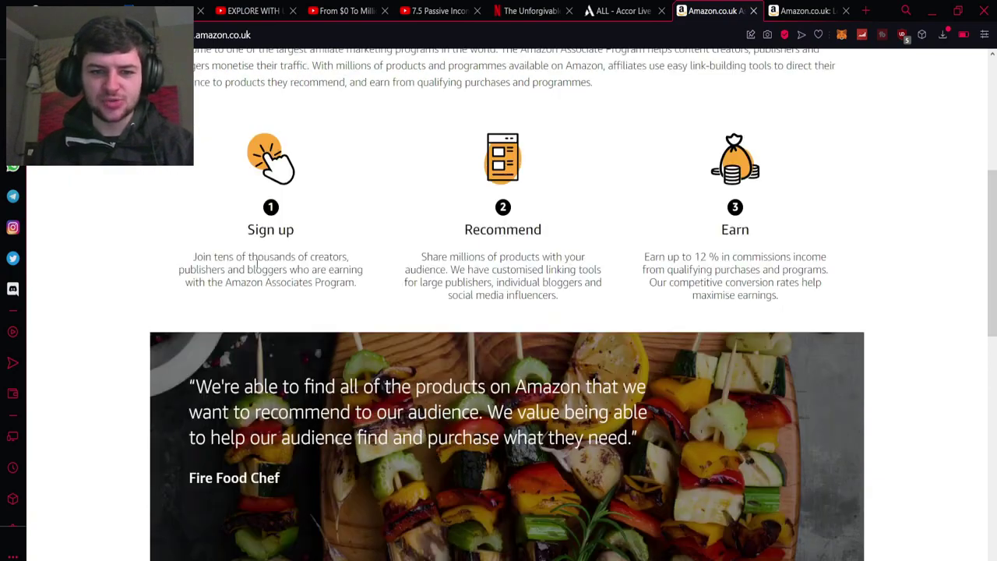
left_click_drag(258, 263, 329, 298)
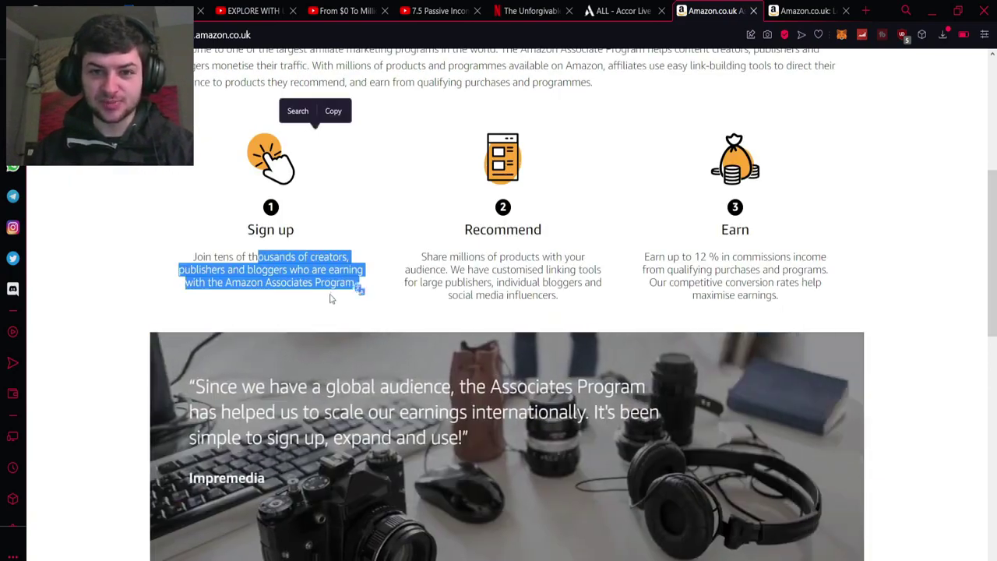
left_click(451, 257)
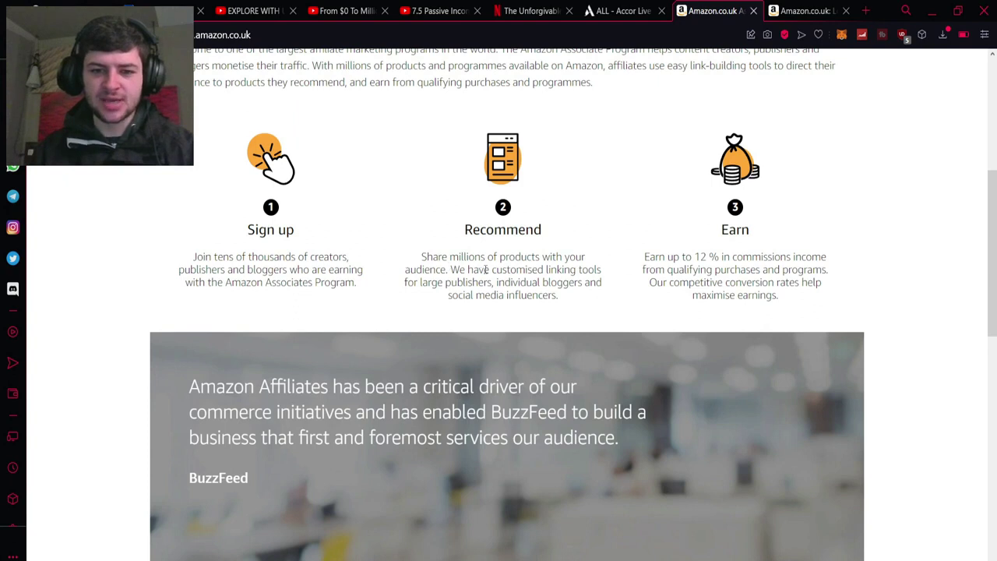
left_click_drag(486, 269, 557, 297)
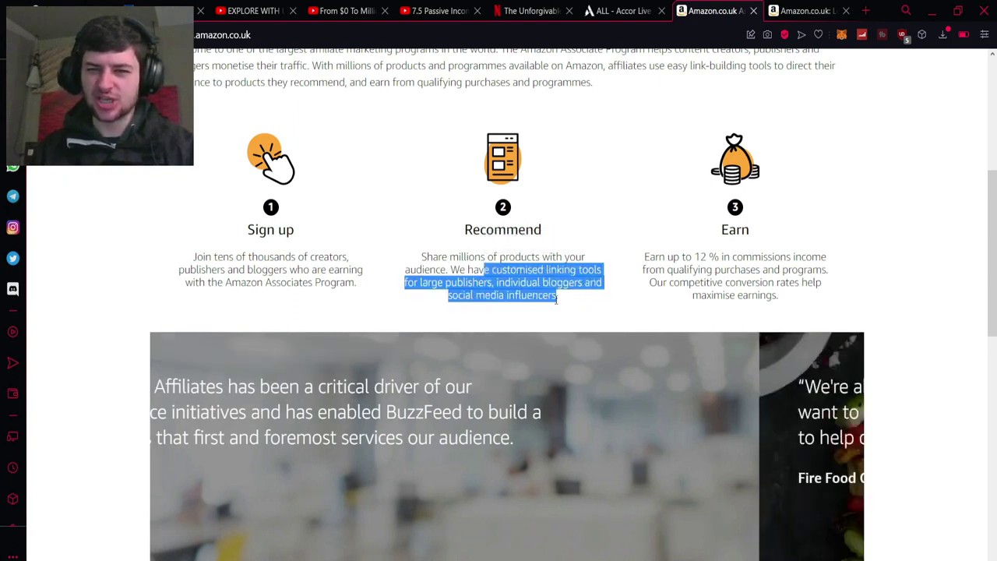
left_click(556, 299)
left_click_drag(666, 256, 720, 250)
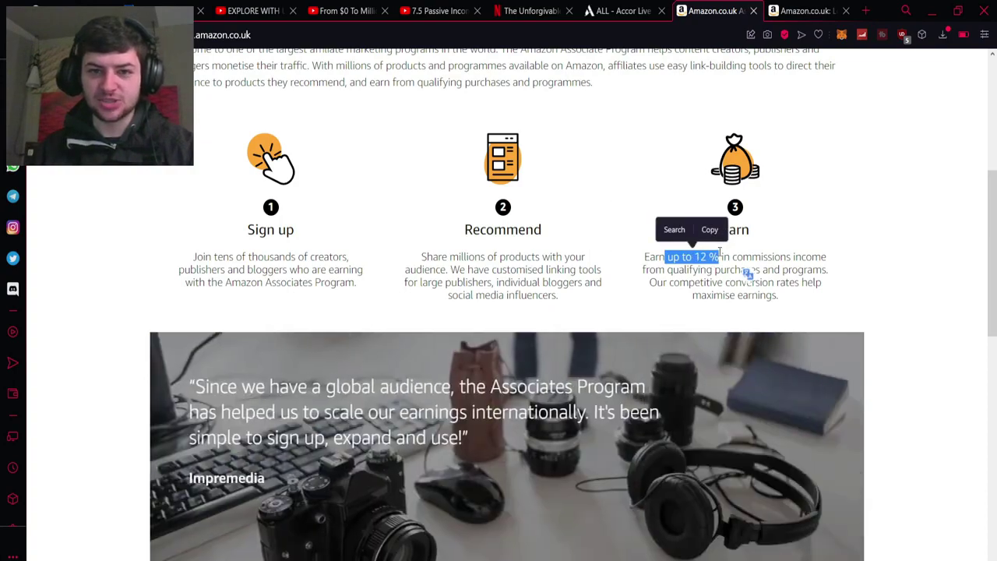
left_click(695, 251)
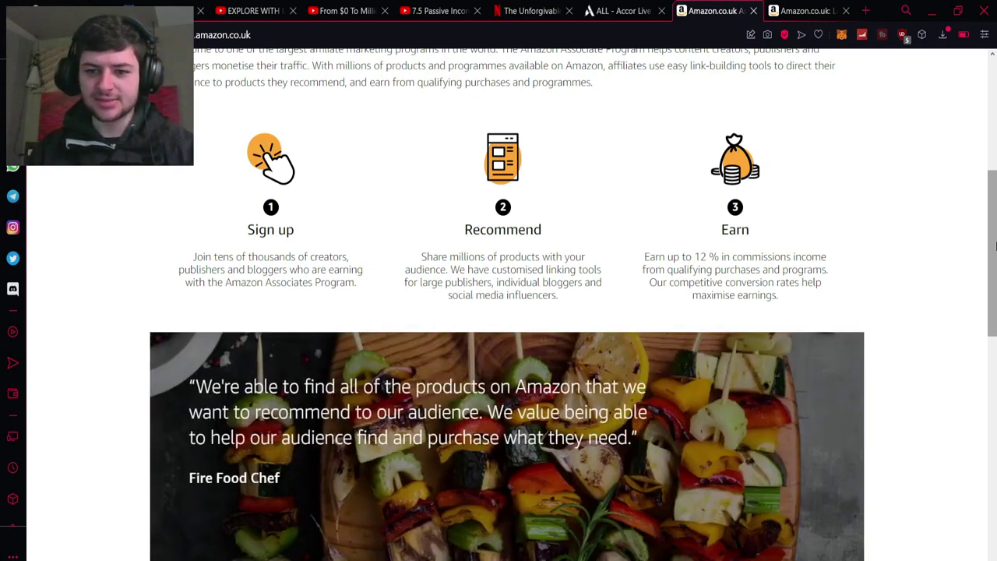
left_click_drag(996, 246, 996, 331)
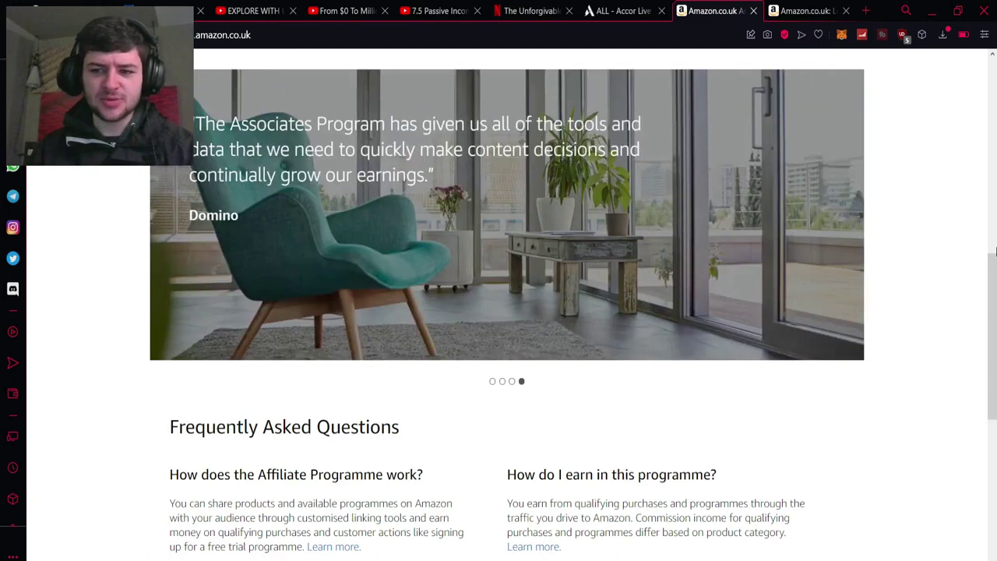
left_click_drag(988, 255, 993, 368)
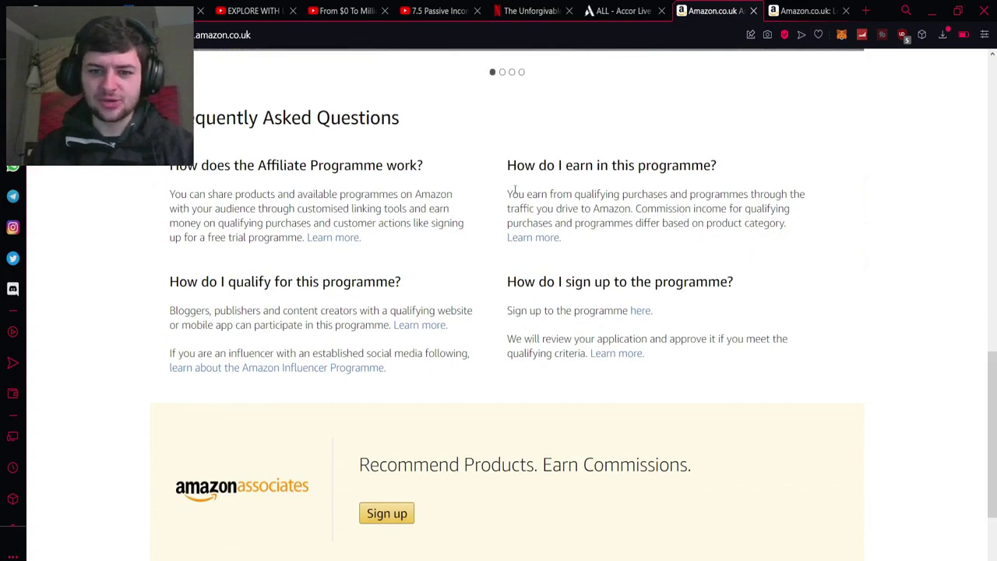
left_click_drag(512, 194, 659, 209)
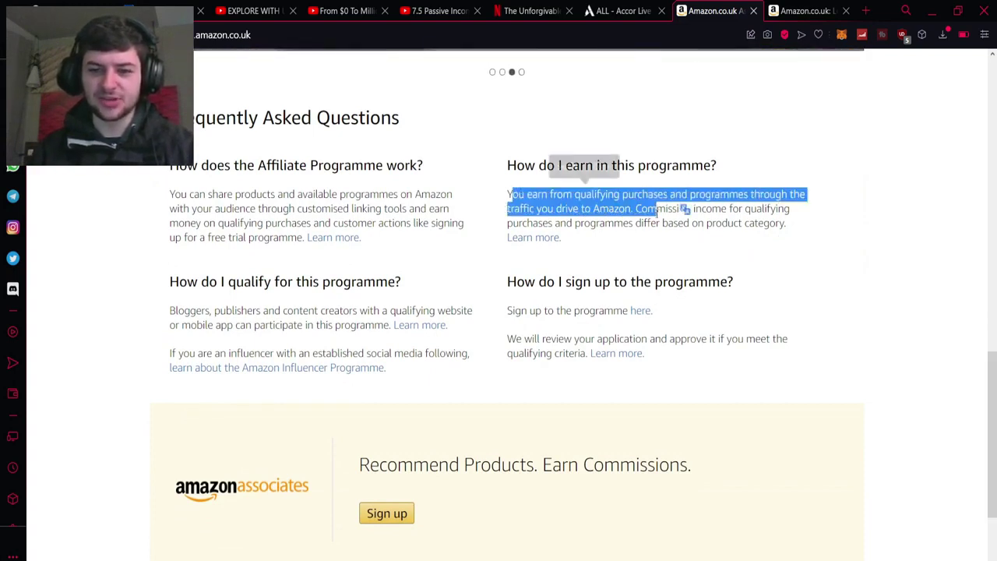
left_click(657, 211)
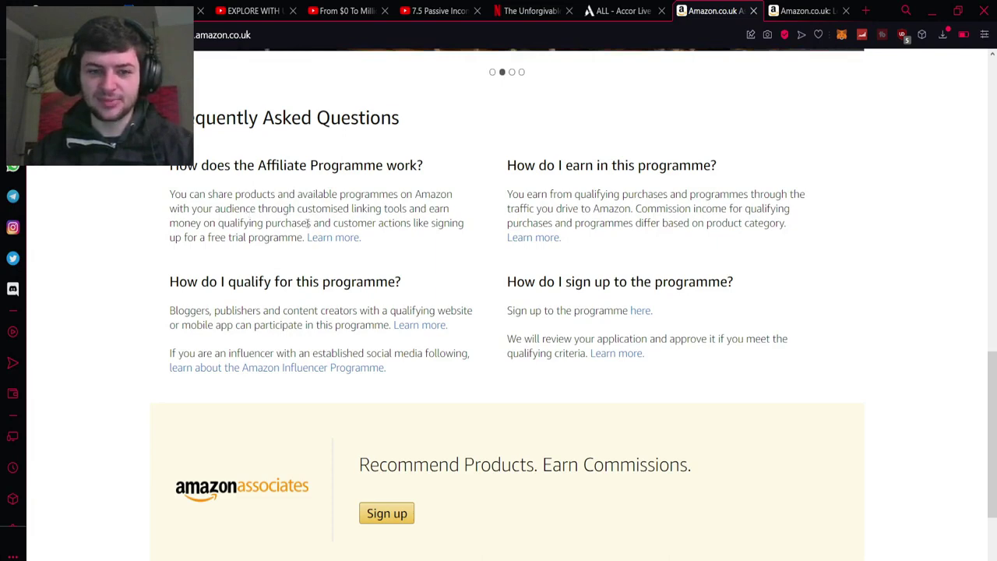
left_click_drag(993, 433, 995, 94)
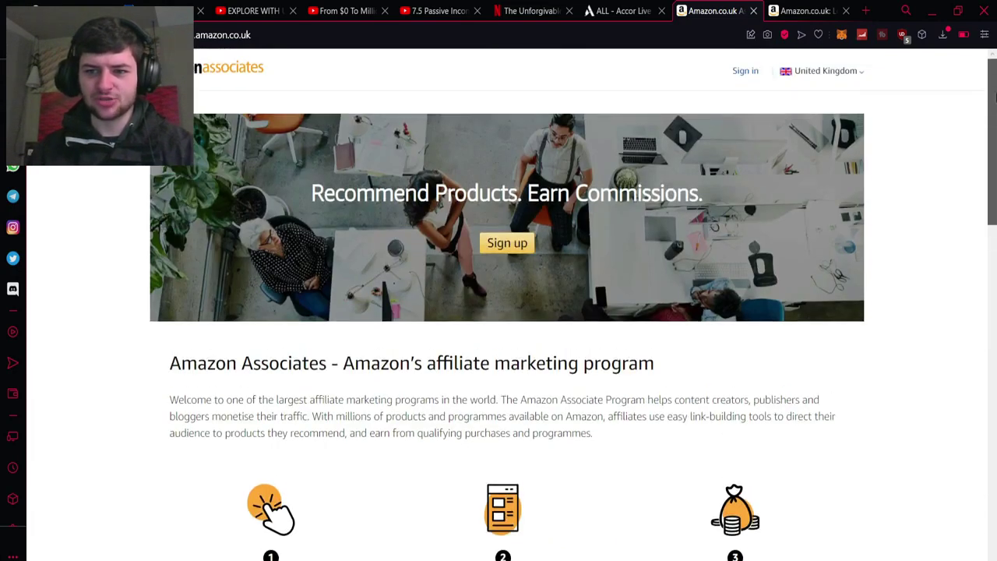
Switch the Associates site to United States and start the sign-up
left_click(814, 72)
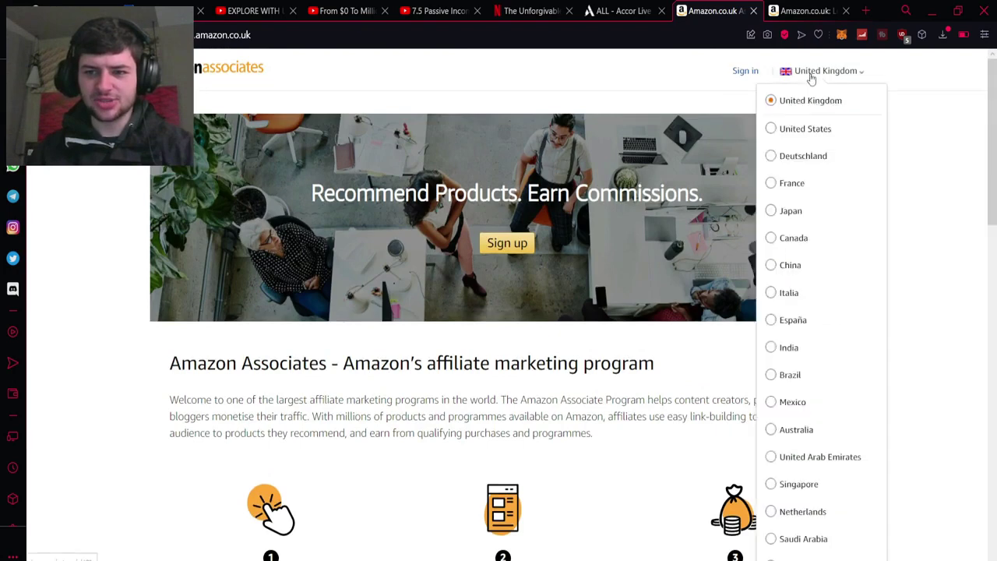
left_click(787, 134)
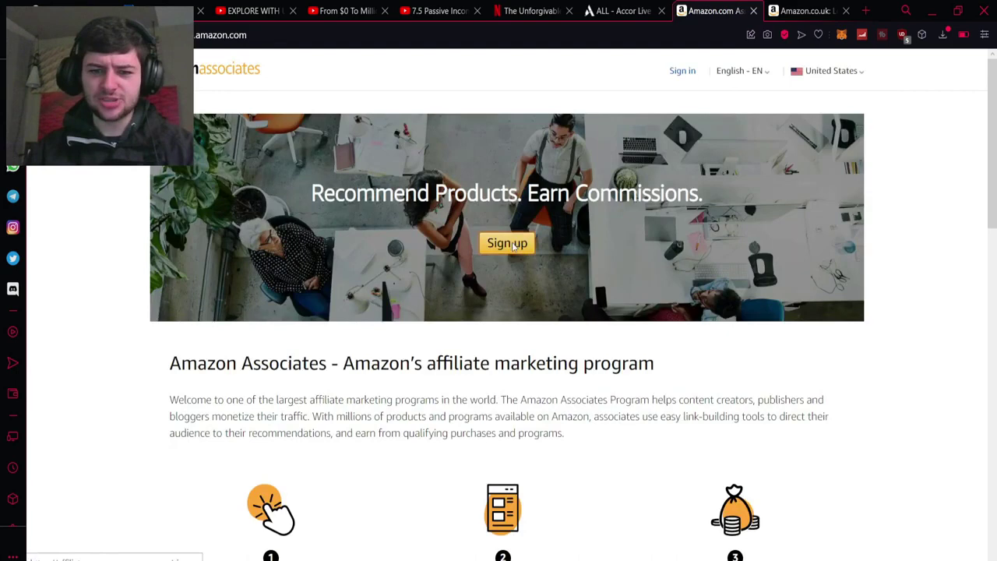
left_click(513, 246)
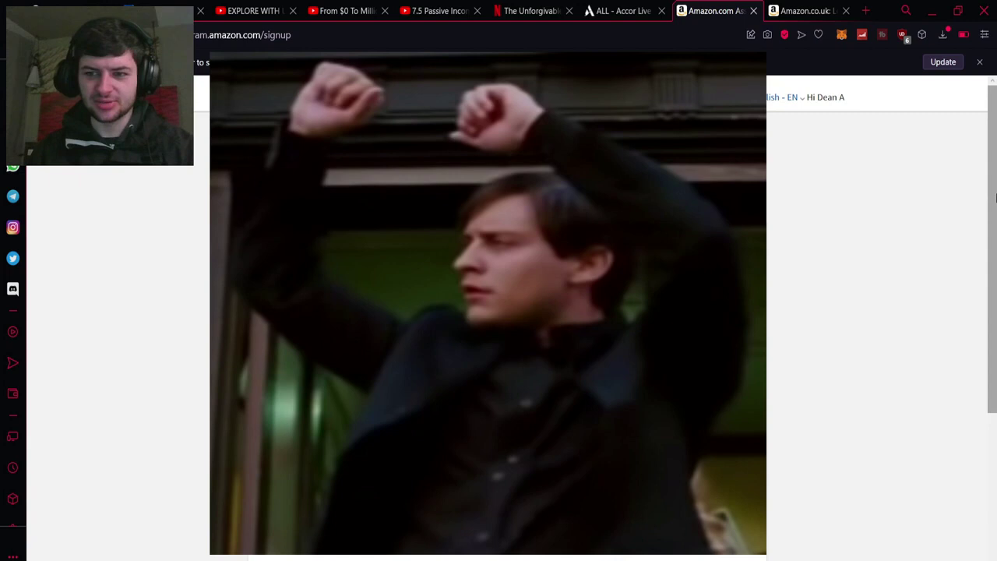
Continue the sign-up form on to the Website and Mobile App List step
left_click_drag(996, 198, 996, 414)
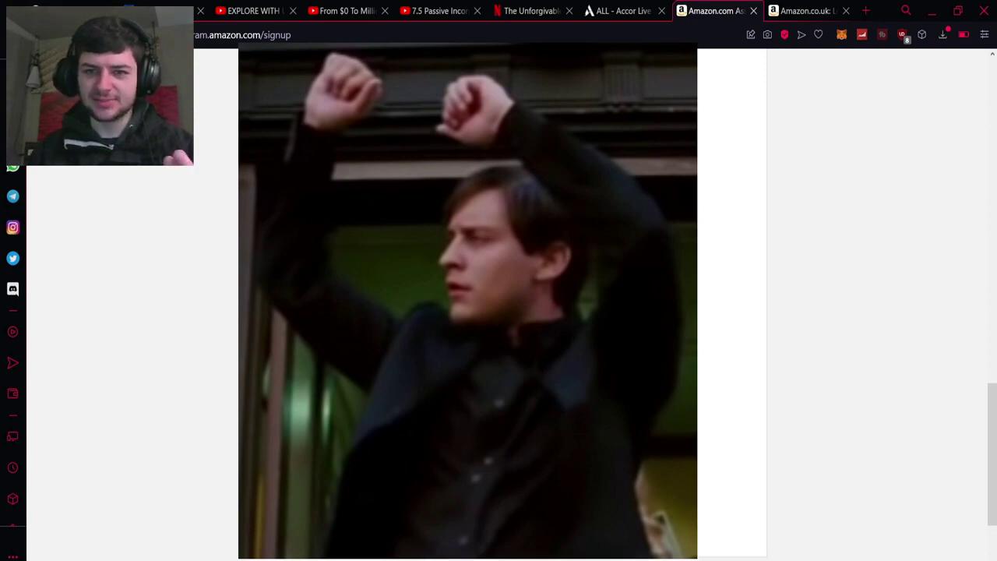
scroll(743, 460, "down", 3)
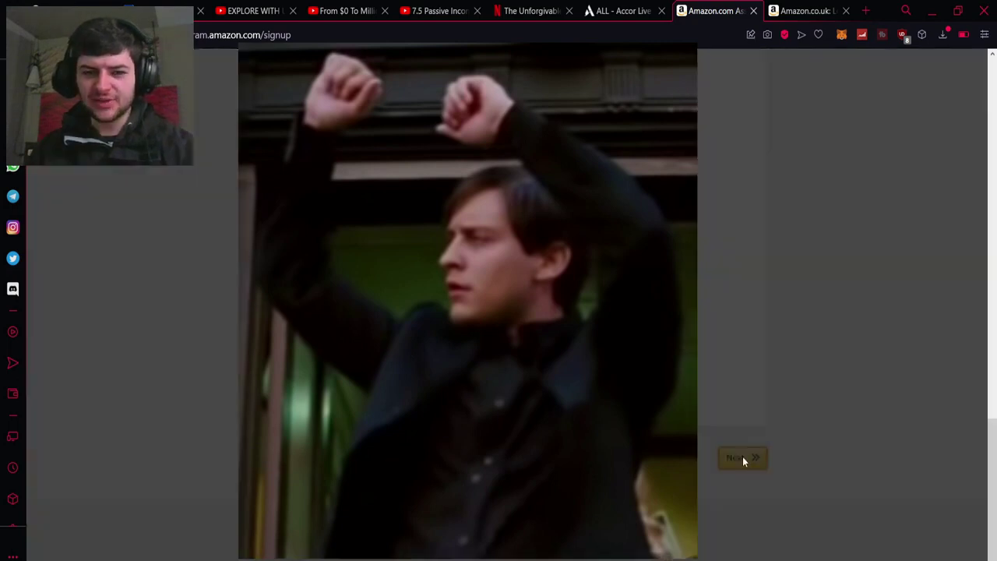
left_click(743, 459)
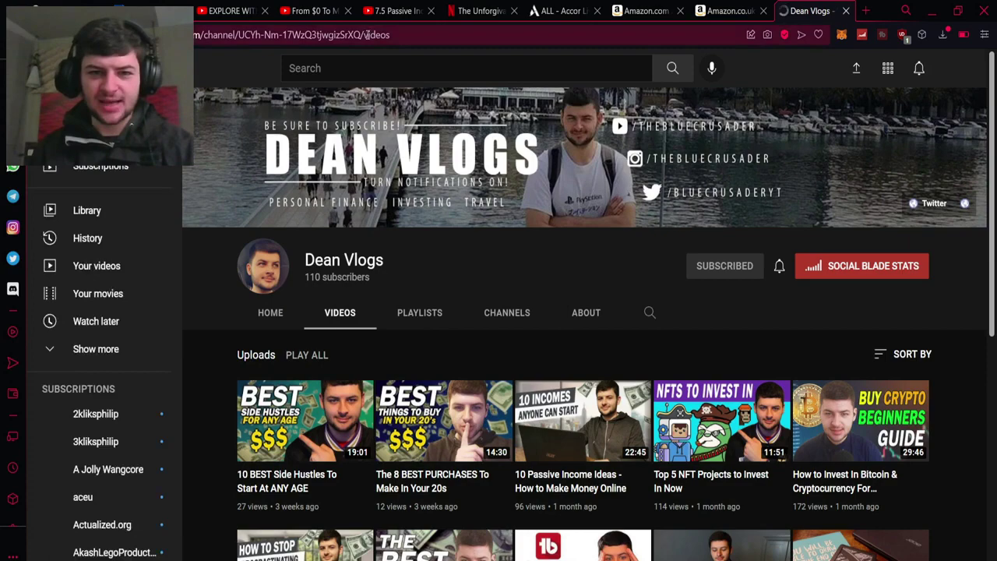
Copy the YouTube channel URL and add it to the website list
left_click_drag(359, 34, 195, 34)
key("BackSpace")
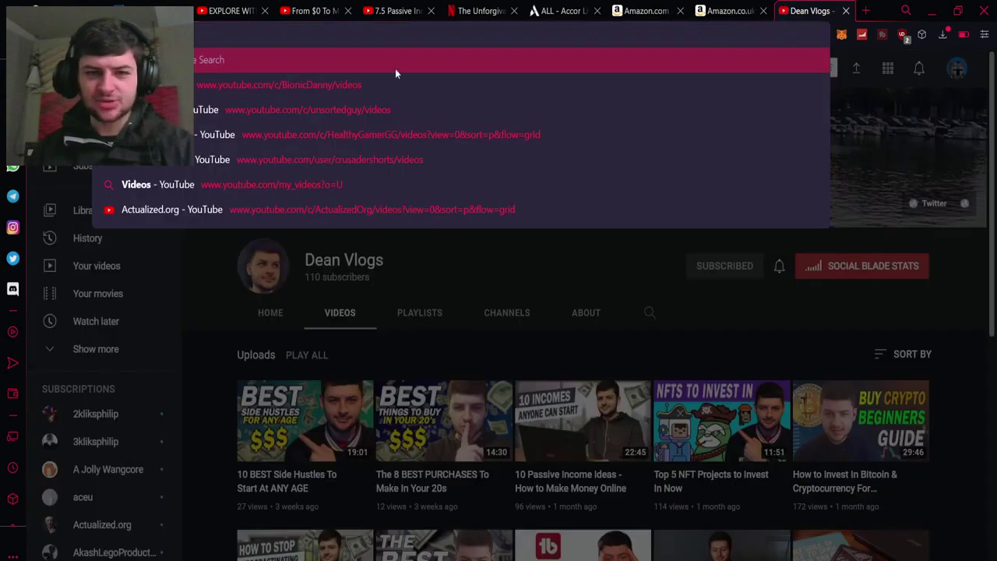
left_click(646, 11)
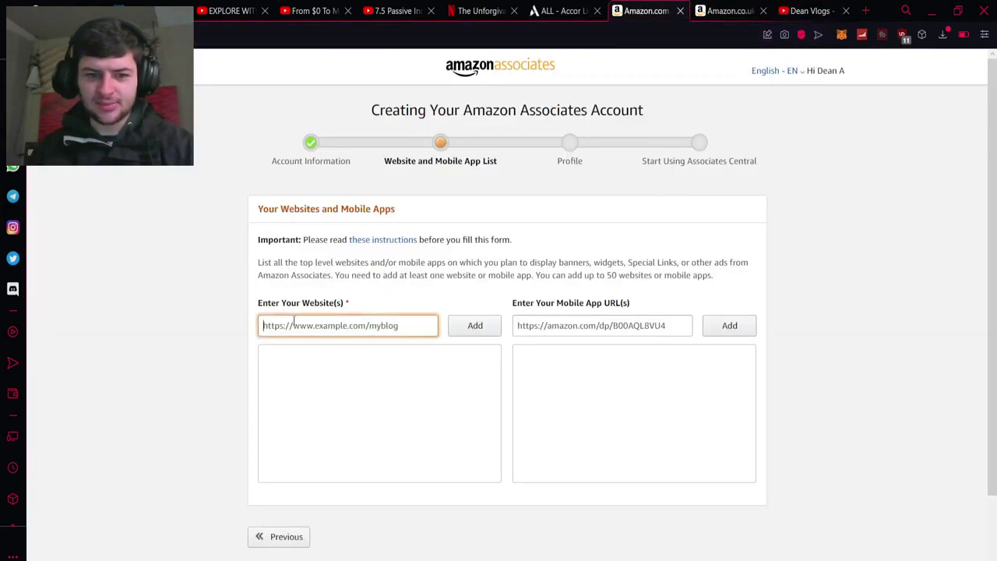
left_click(294, 325)
type("https://www.youtube.com/channel/UCYh-Nm-17WzQ3tjwgizSrXQ")
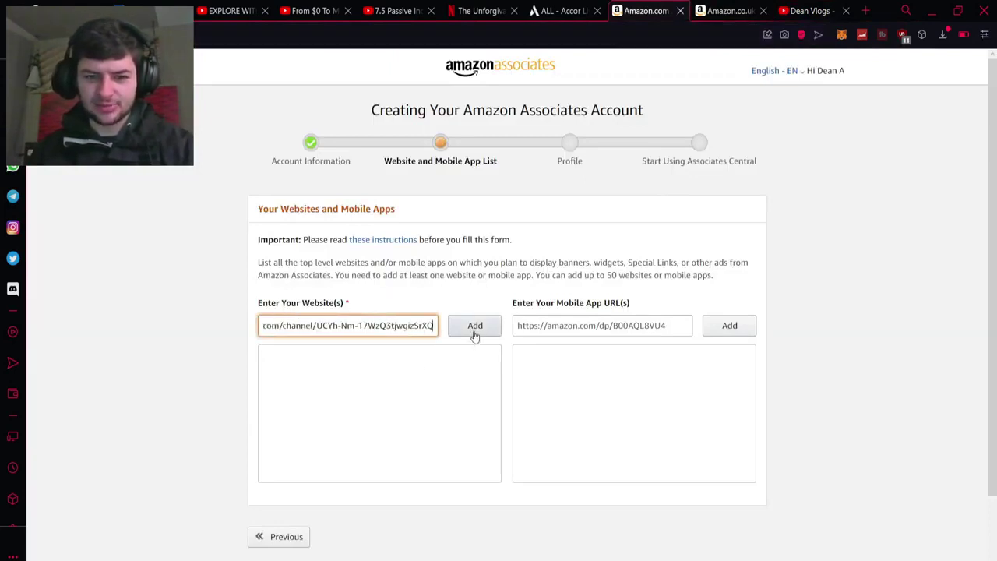
left_click(475, 326)
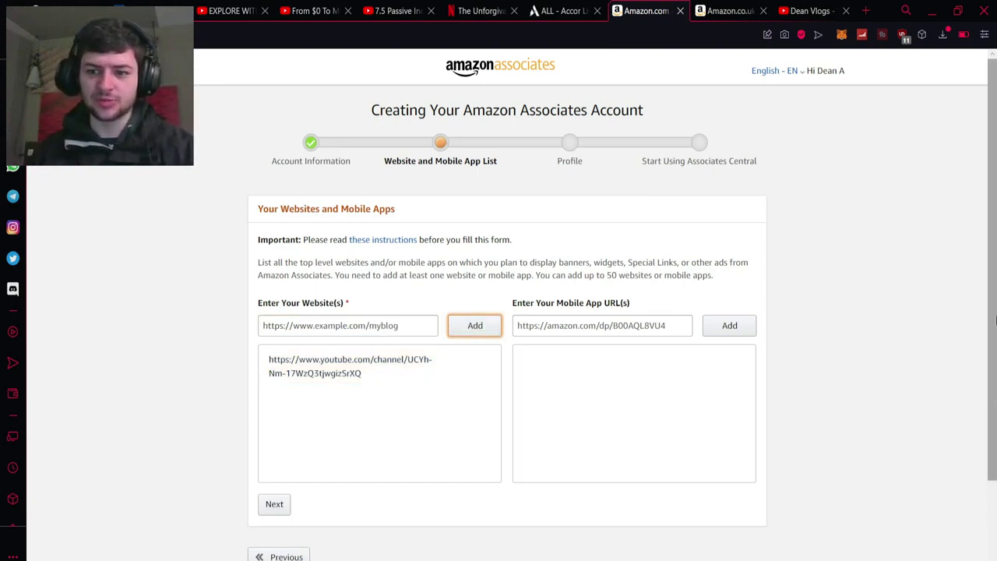
Continue past the website list and answer No to child-directed content
scroll(996, 319, "down", 3)
scroll(996, 300, "up", 3)
scroll(994, 315, "down", 1)
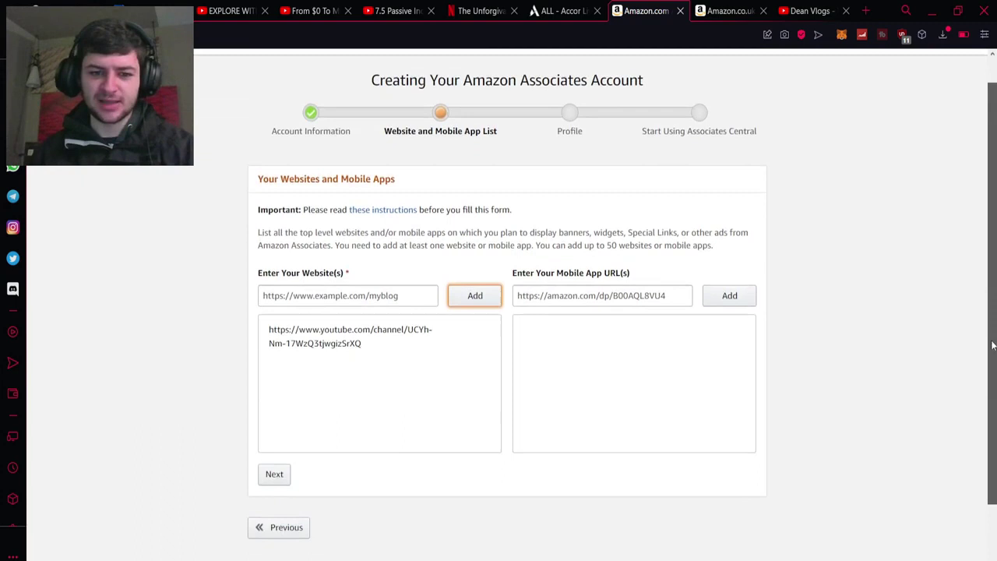
left_click(349, 301)
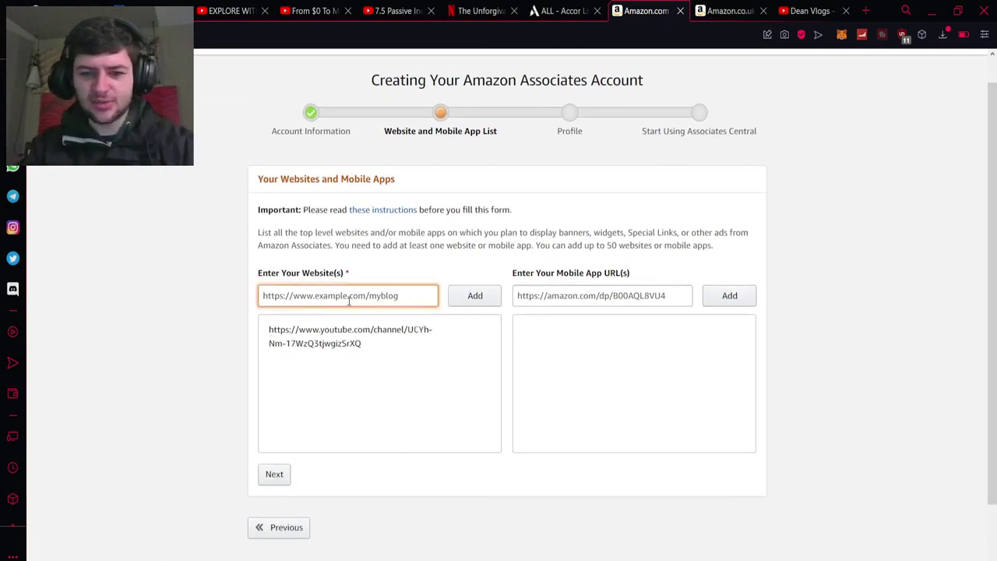
left_click(270, 473)
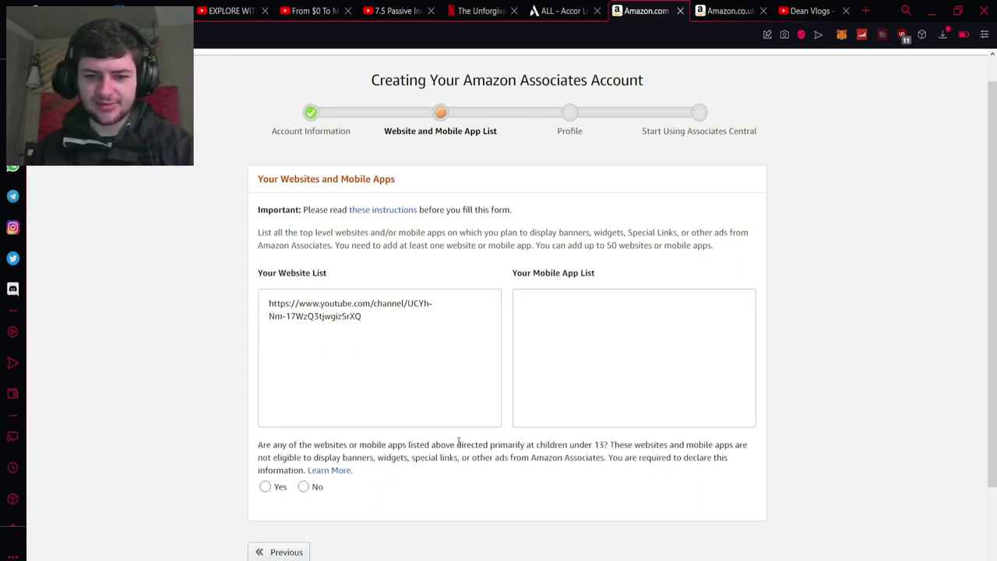
left_click(304, 487)
Confirm the website answers, enter a Store ID and paste the finance, reviews, investing and travel description
left_click(285, 522)
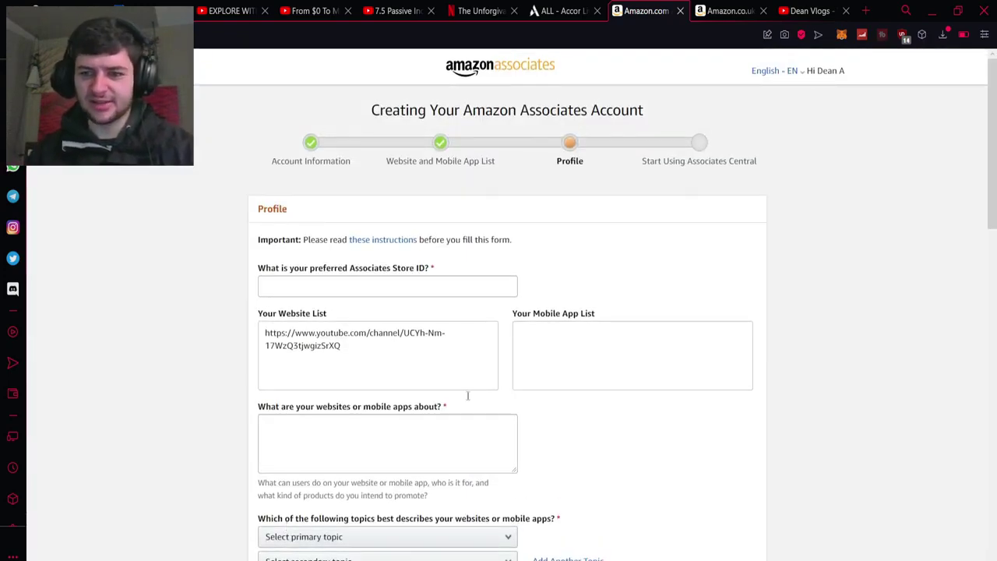
left_click_drag(995, 177, 995, 215)
scroll(481, 255, "up", 2)
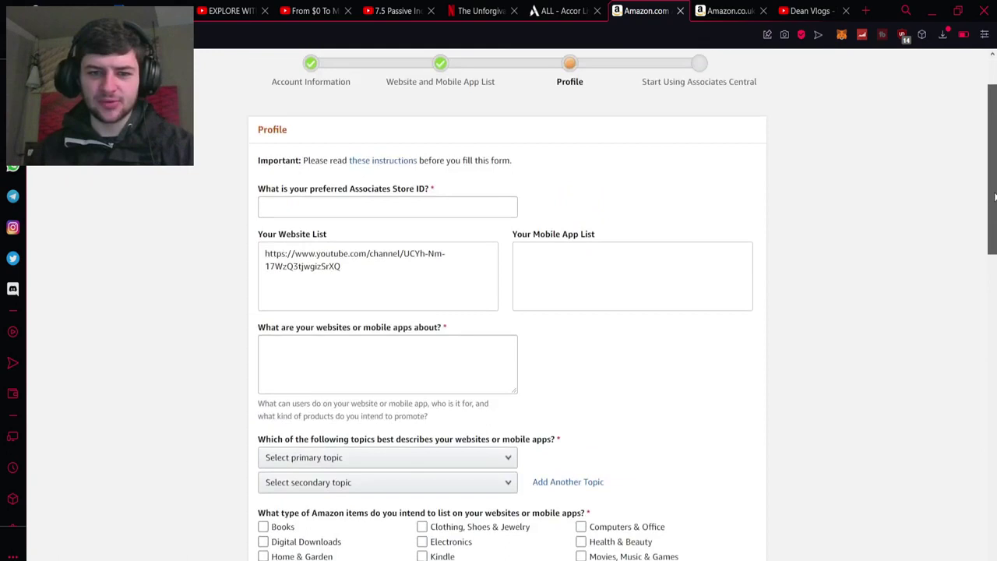
left_click(353, 278)
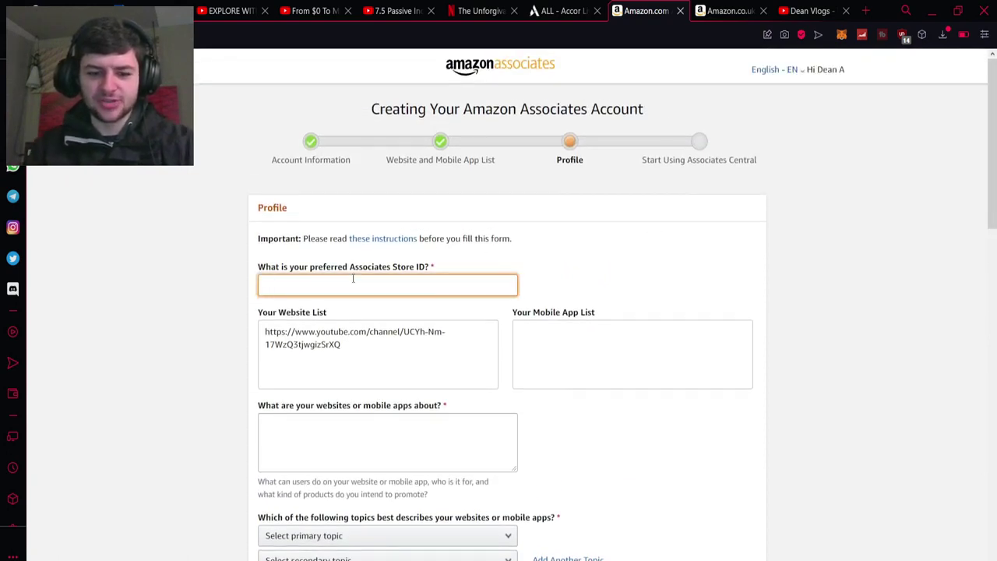
type("deanvlogs")
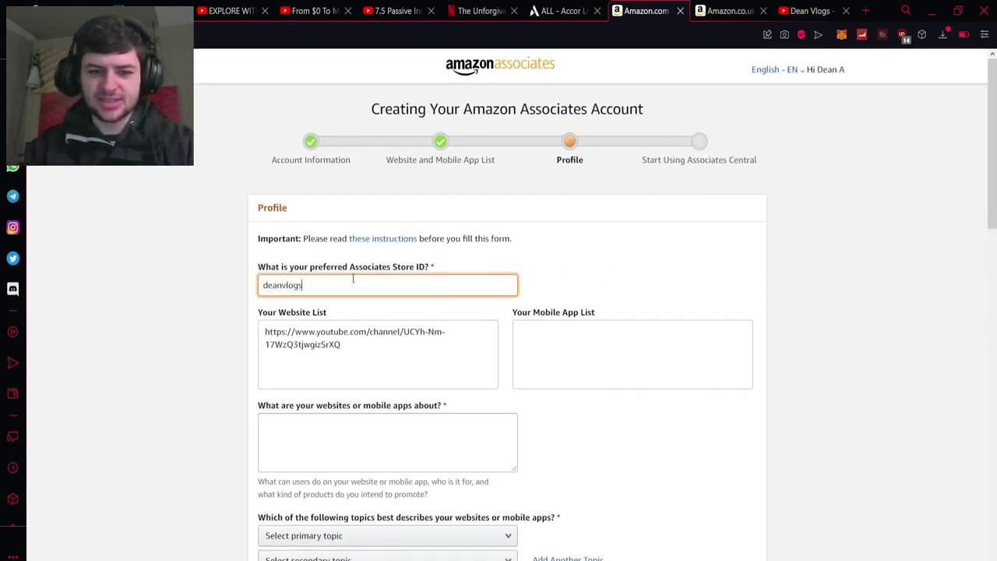
key("Tab")
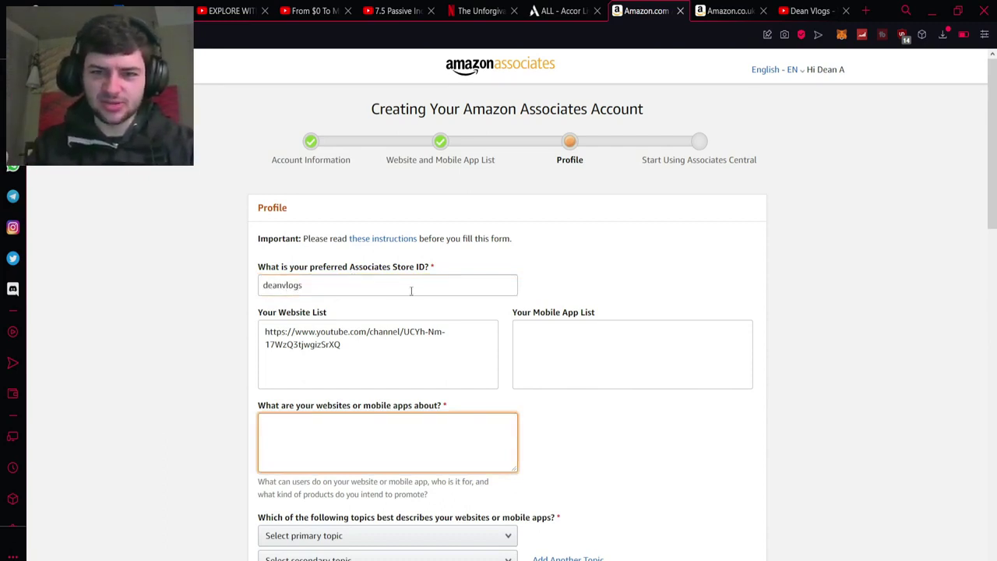
type("My channel is about finance, product reviews and investing and travel.")
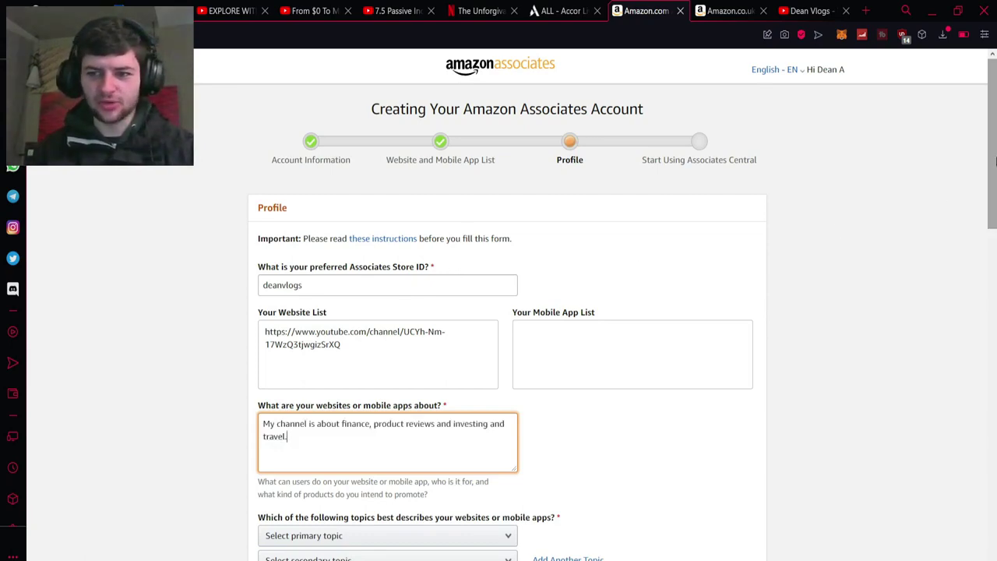
left_click_drag(996, 162, 996, 307)
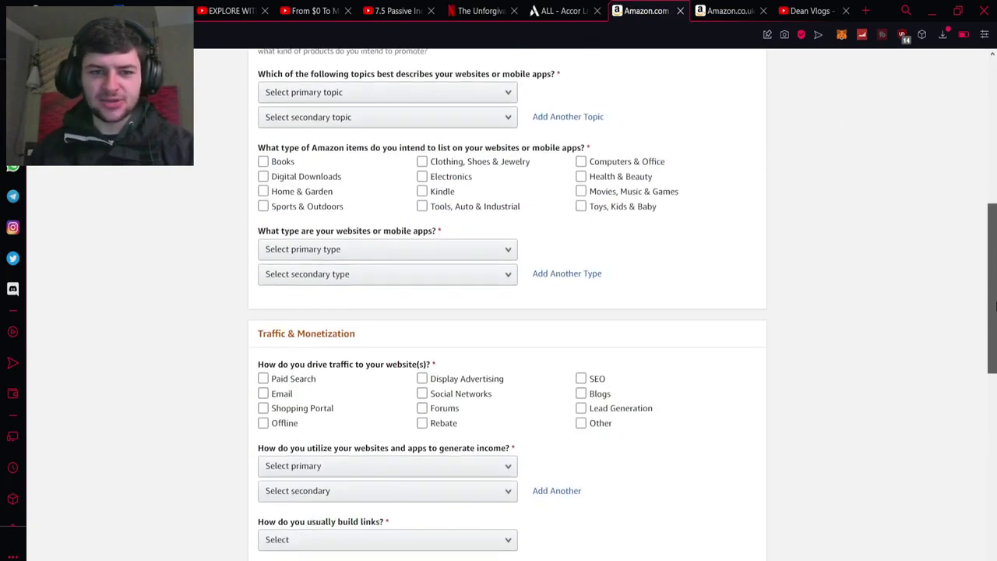
Set primary topic Finance/Politics/Government and secondary topic Travel/Recreation
left_click(347, 93)
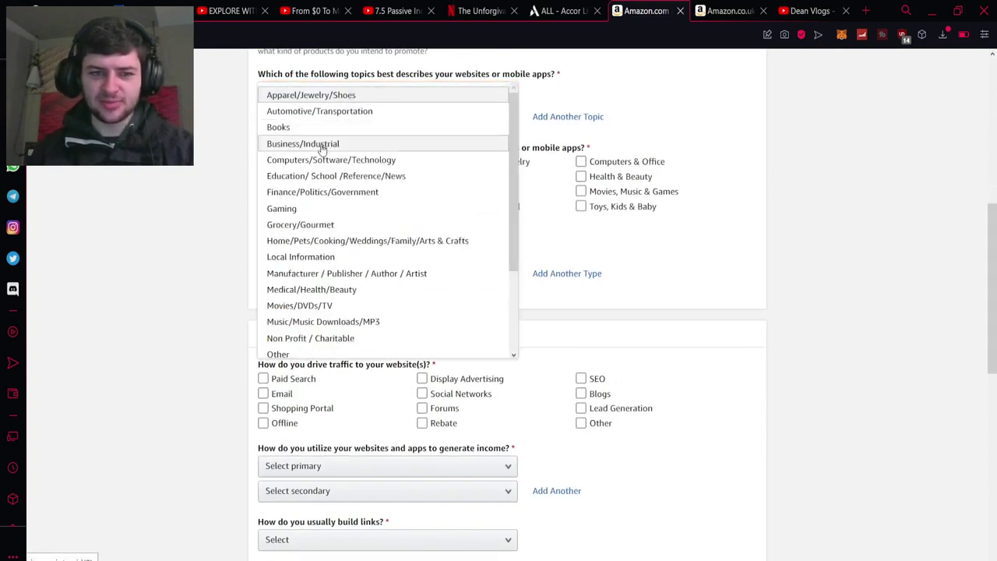
left_click(312, 192)
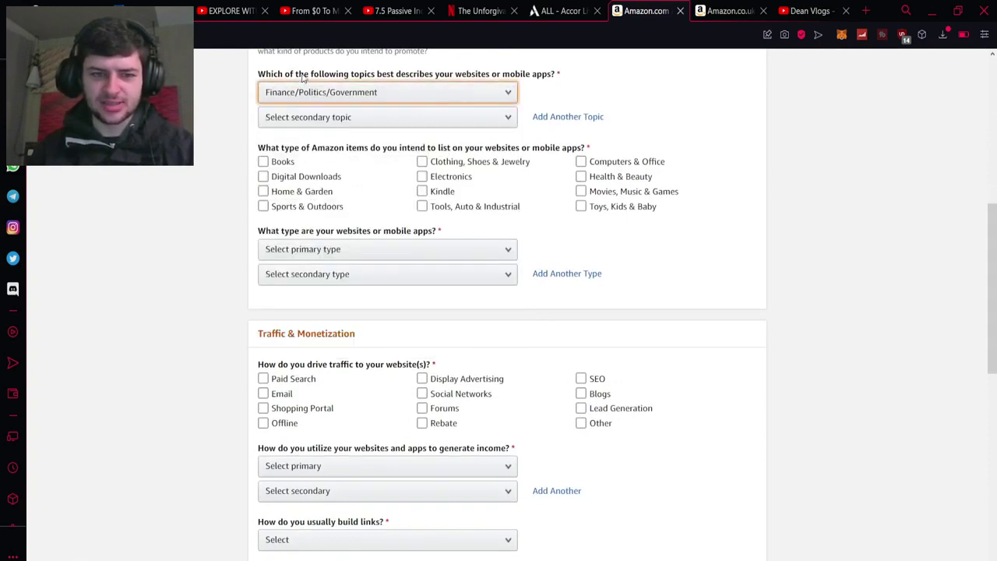
left_click(300, 117)
scroll(350, 312, "down", 5)
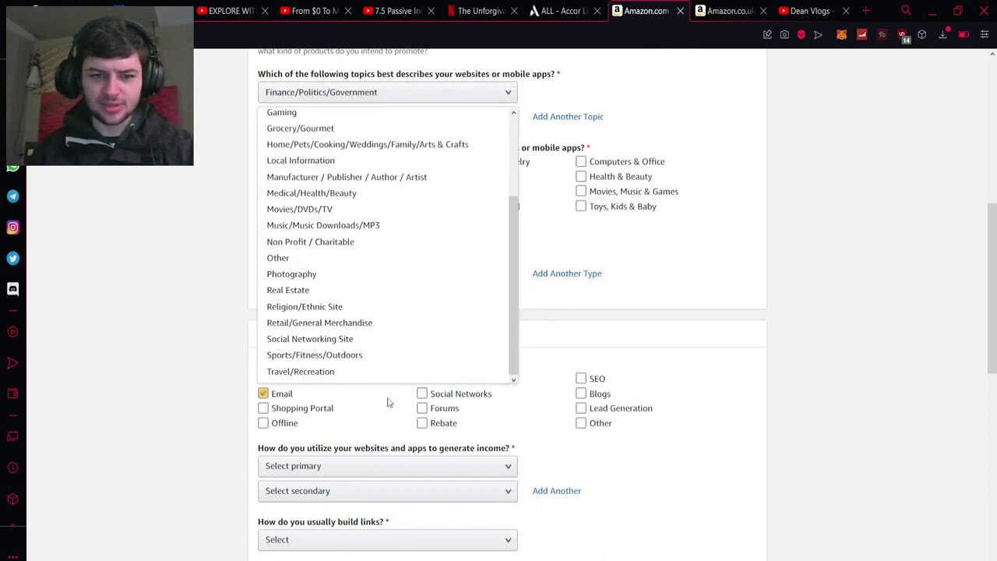
left_click(350, 371)
left_click(350, 377)
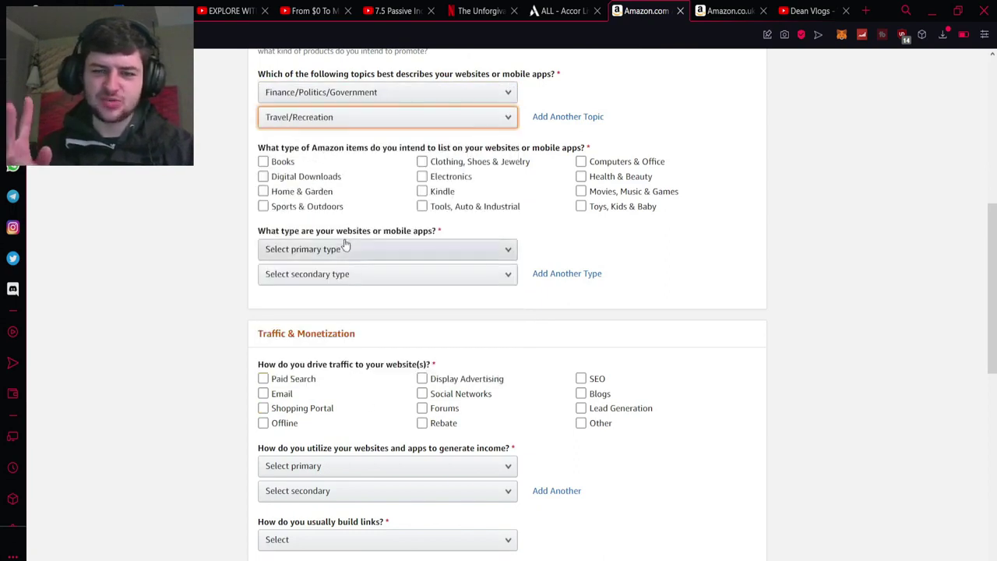
left_click(208, 125)
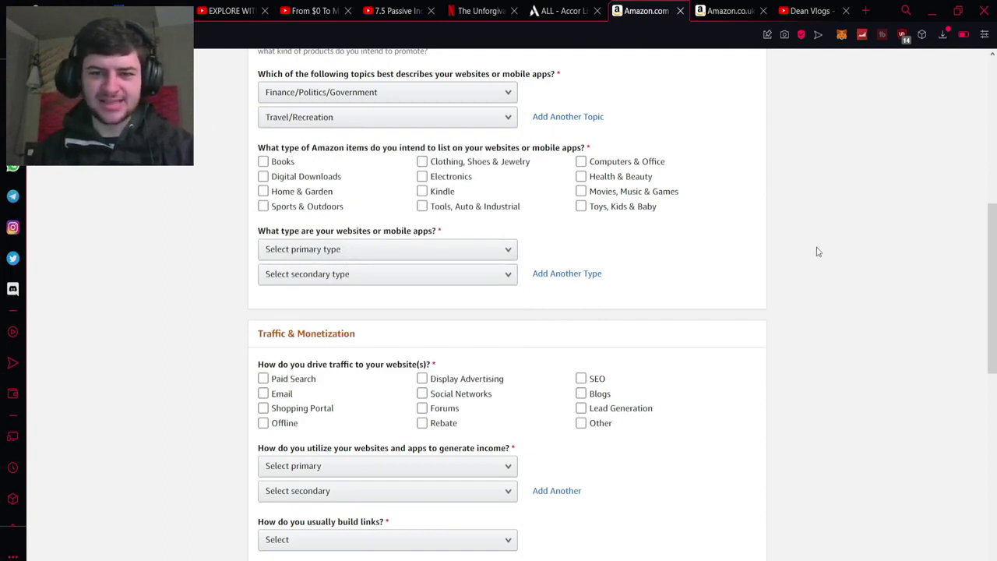
Tick Computers & Office, Health & Beauty, Clothing, Electronics, Kindle, Sports & Outdoors, Digital Downloads and Books
left_click(595, 192)
left_click(581, 191)
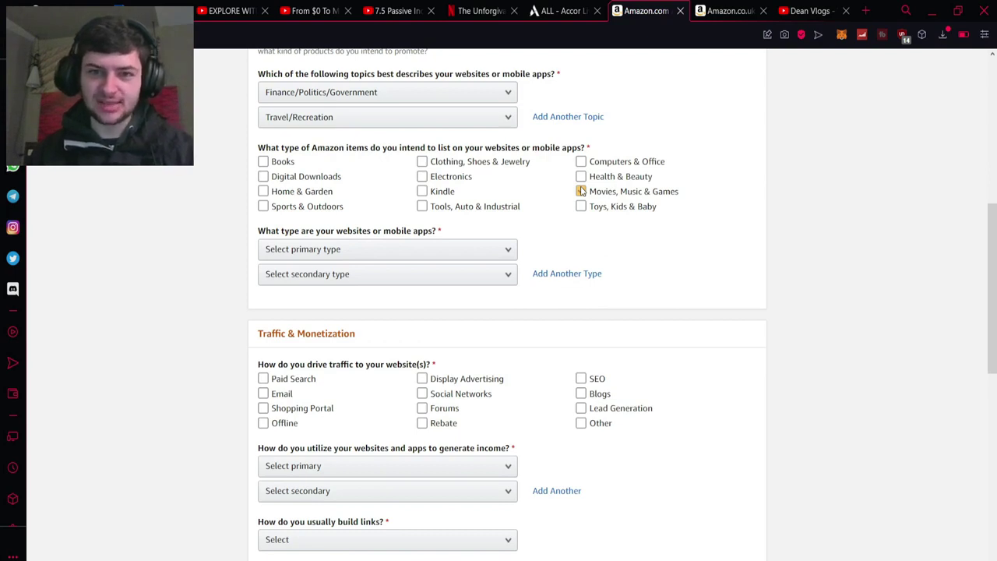
left_click(581, 161)
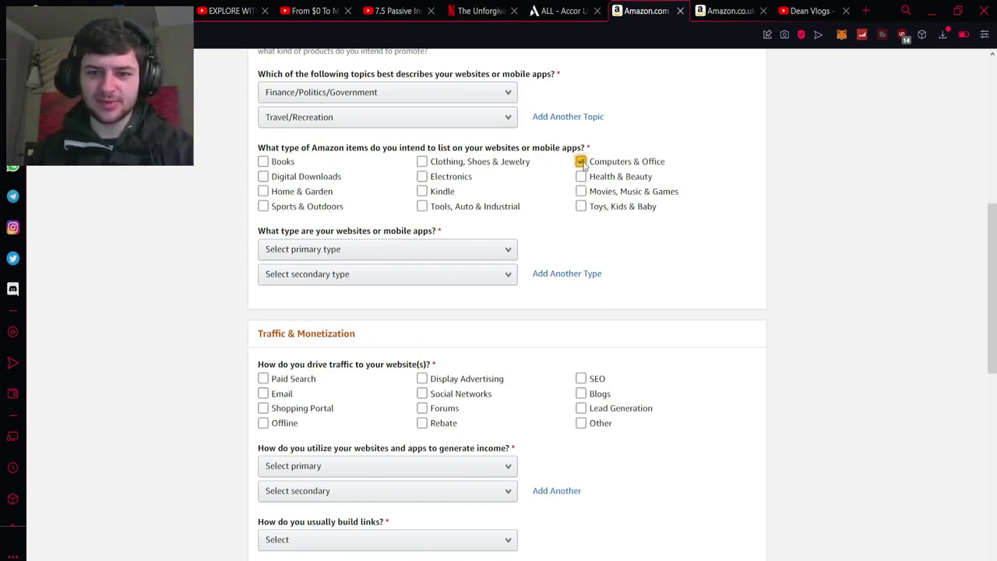
left_click(582, 192)
left_click(581, 191)
left_click(422, 190)
left_click(422, 191)
left_click(581, 176)
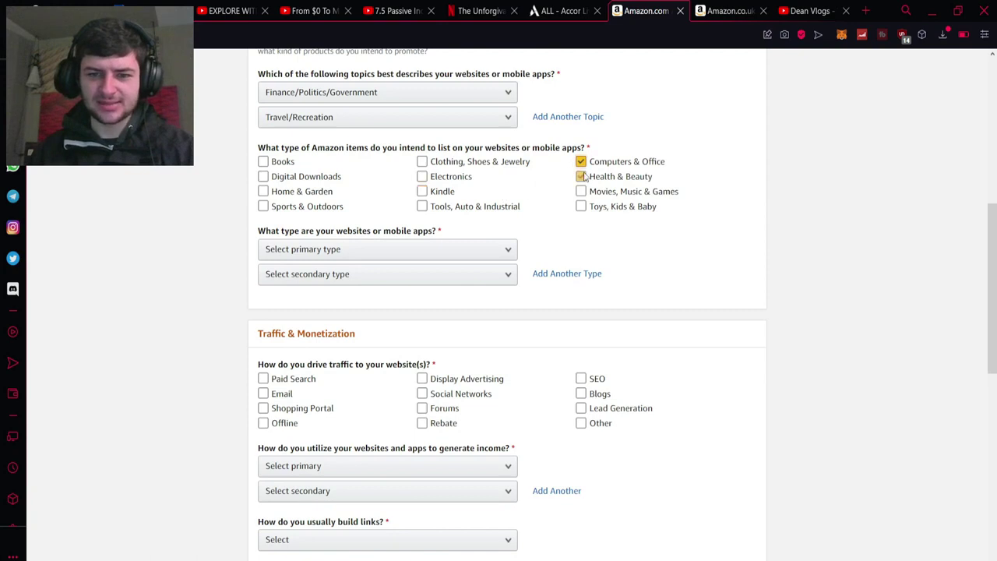
left_click(503, 166)
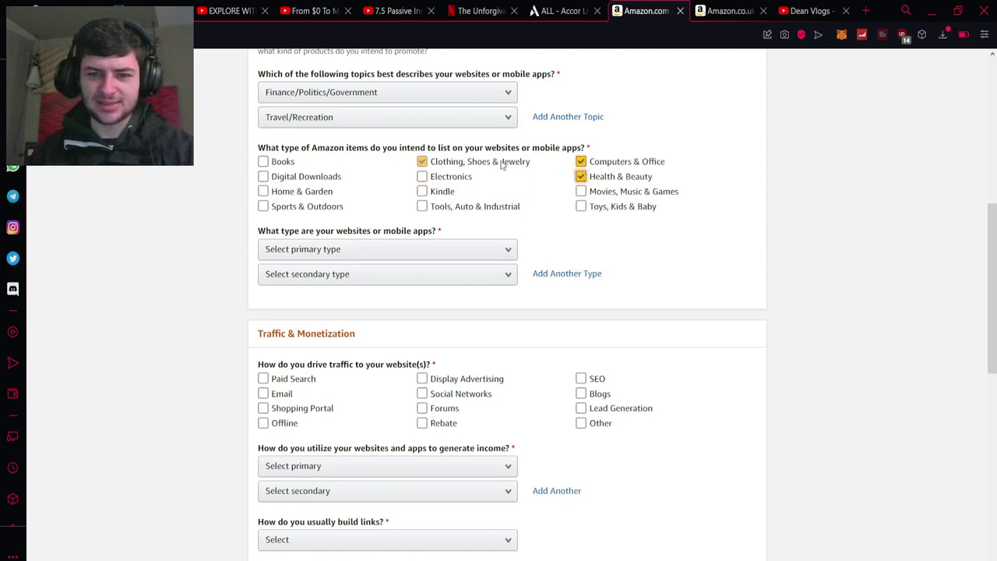
left_click(442, 175)
left_click(421, 191)
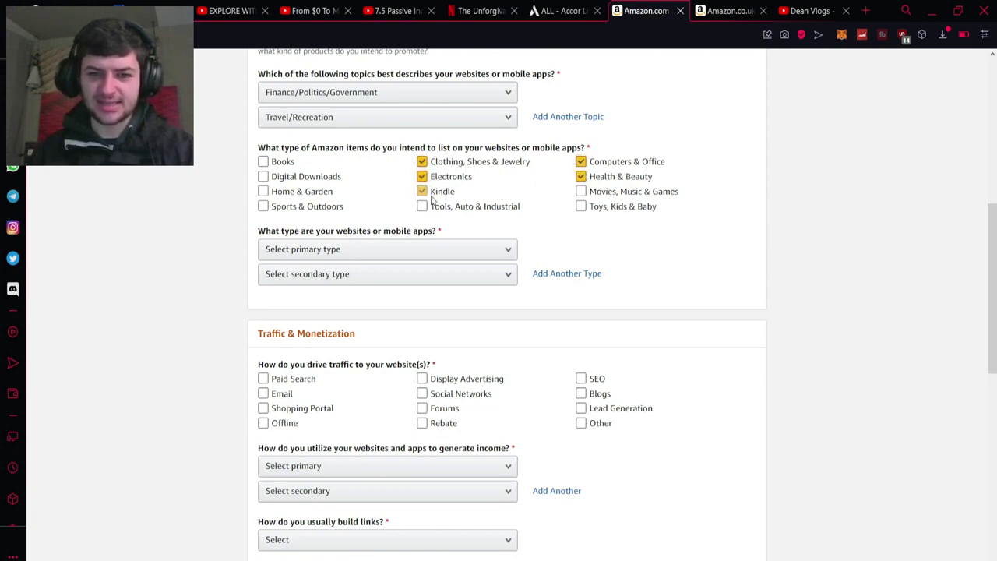
left_click(340, 177)
left_click(343, 178)
left_click(297, 192)
left_click(292, 193)
left_click(290, 201)
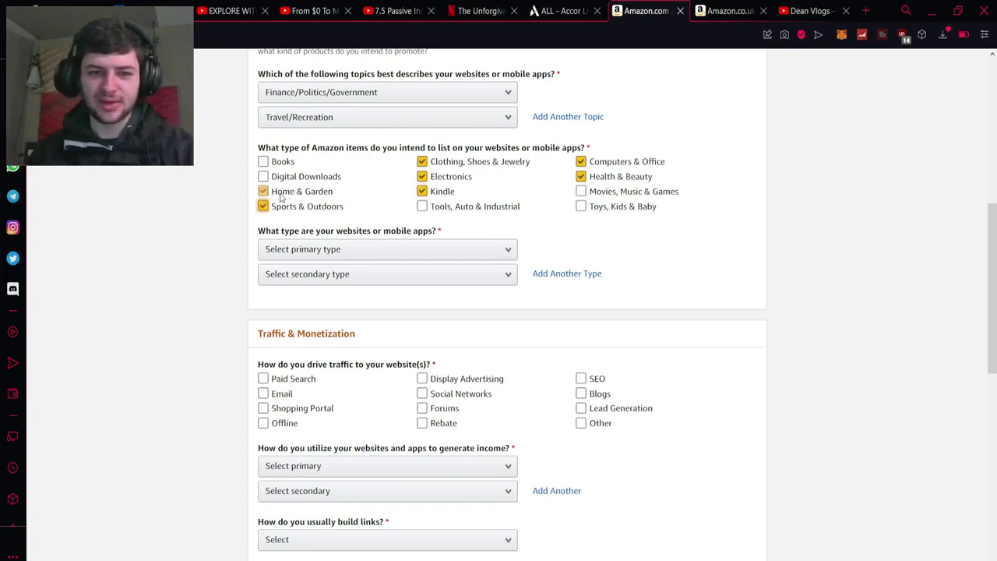
left_click(284, 180)
left_click(283, 164)
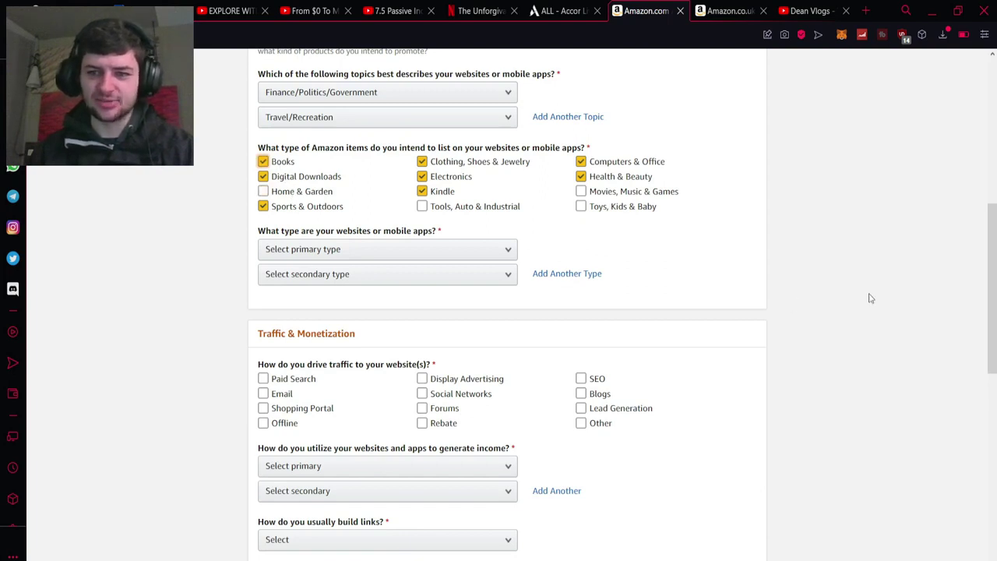
Choose Content or Niche Website in the primary website type list
scroll(996, 277, "down", 2)
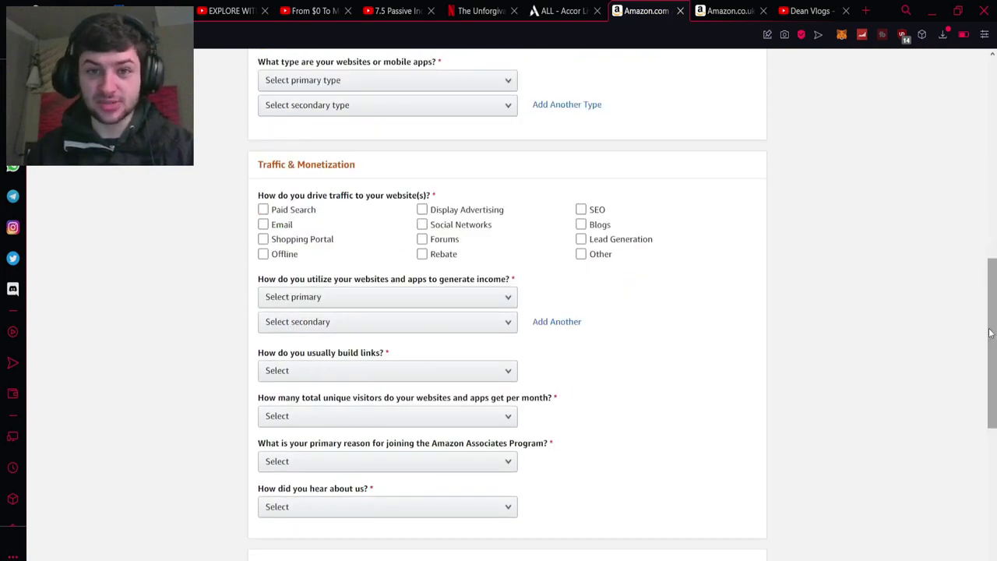
left_click(392, 83)
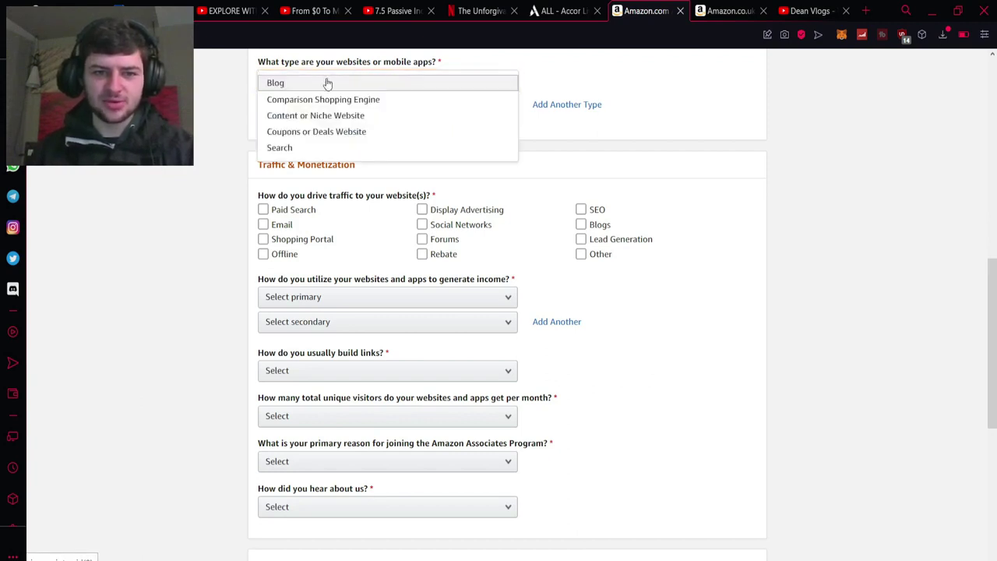
key("Escape")
left_click(303, 116)
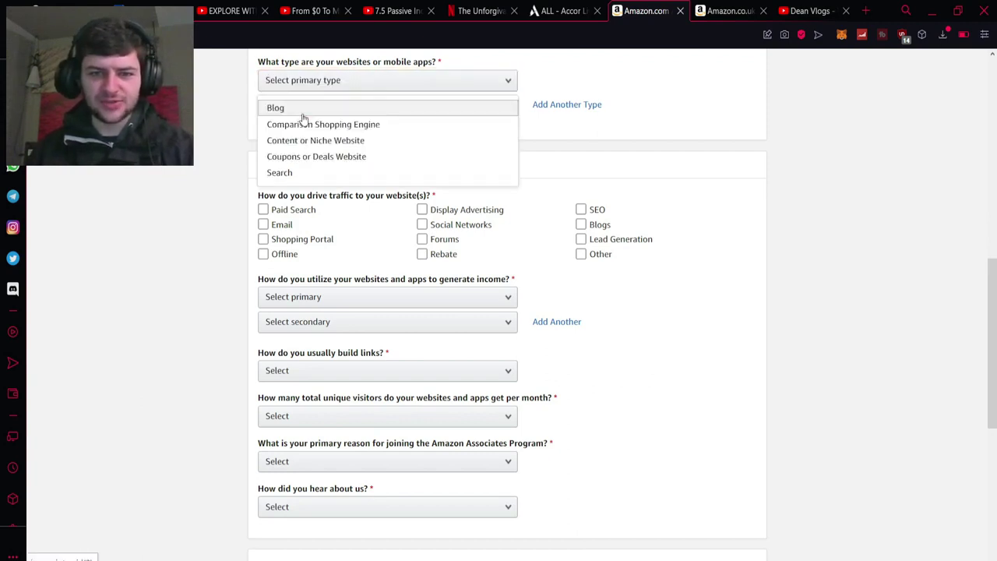
left_click(220, 89)
left_click(281, 82)
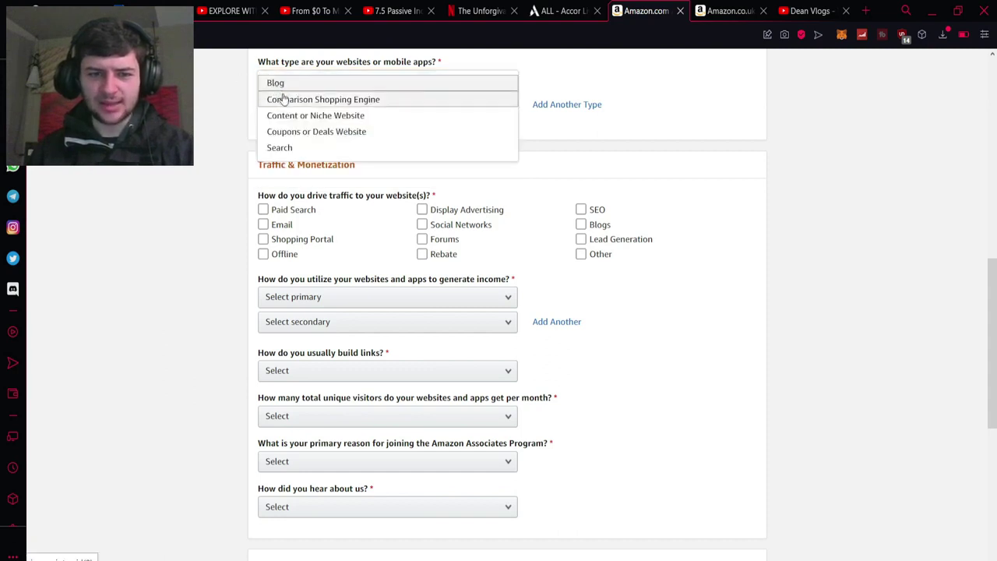
left_click(316, 115)
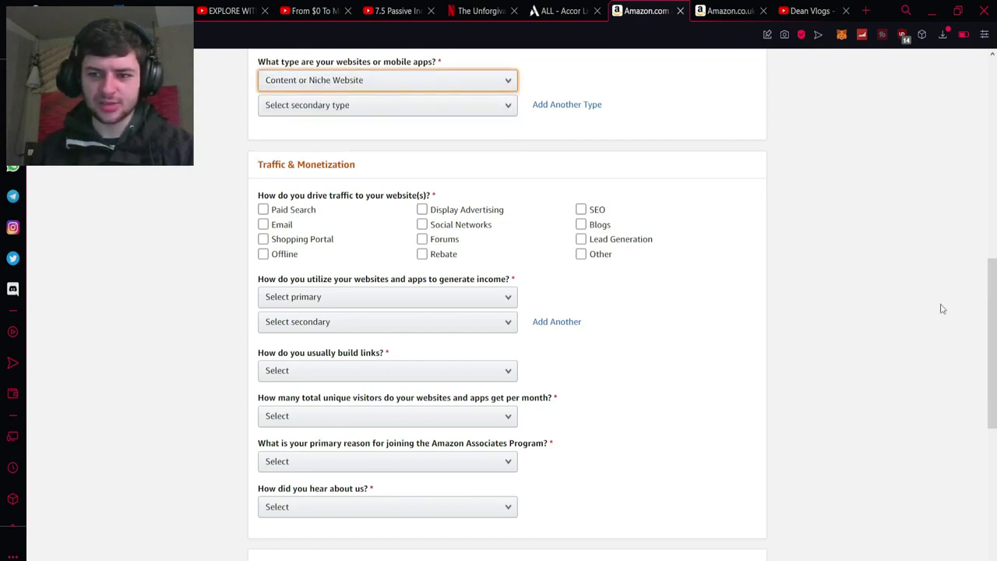
Mark Display Advertising, Social Networks, SEO and Other as traffic sources
scroll(995, 319, "down", 1)
scroll(994, 320, "down", 2)
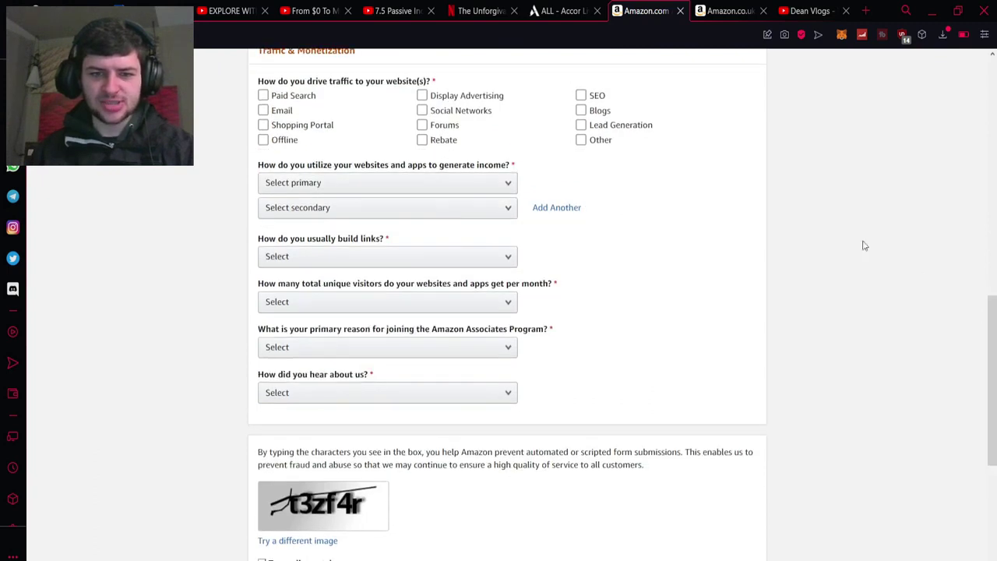
left_click(334, 110)
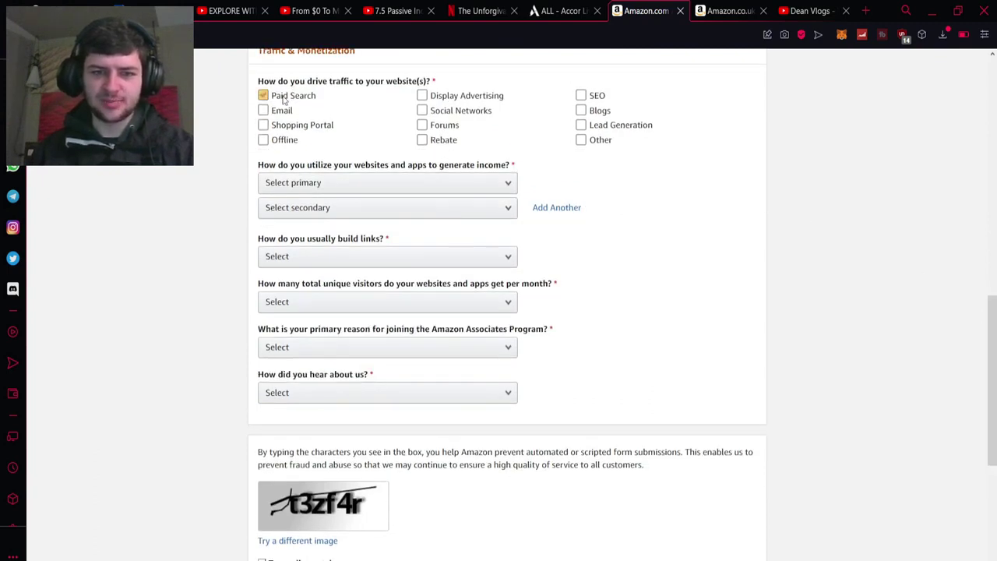
left_click(434, 111)
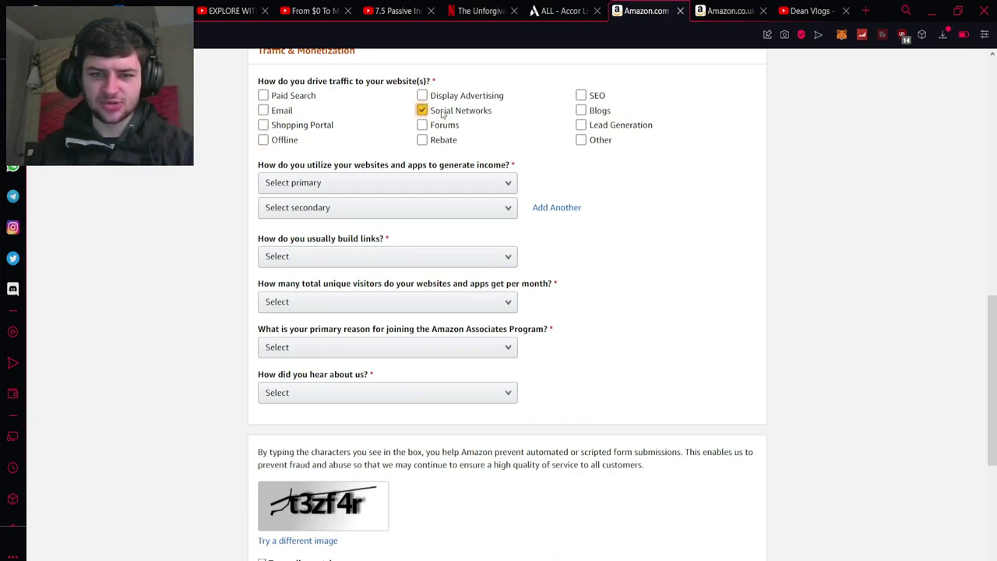
left_click(590, 97)
left_click(583, 141)
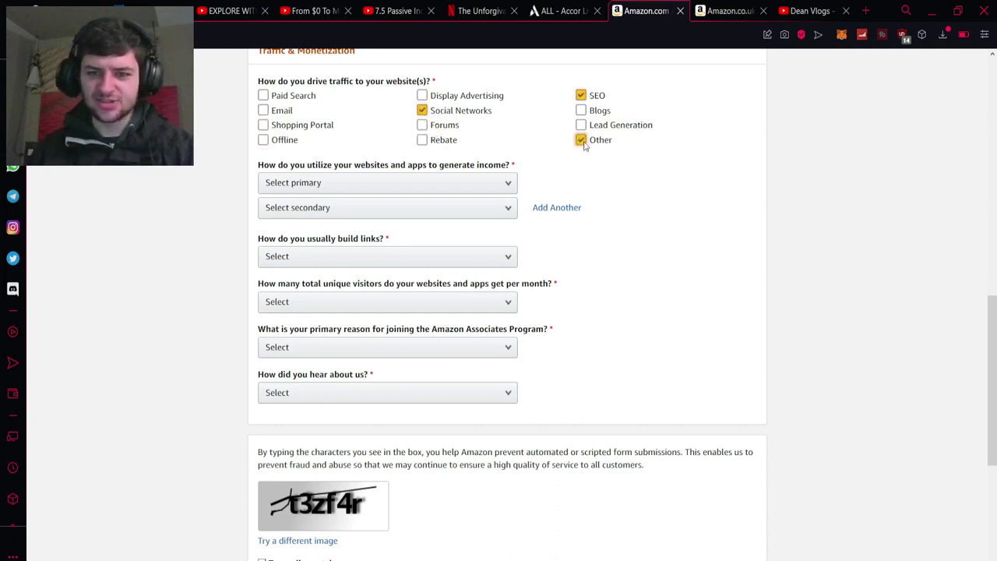
Answer Other Affiliate Programs, Contextual Advertising, Content Management System, 501–5,000 visitors, and To monetize my site
left_click(318, 184)
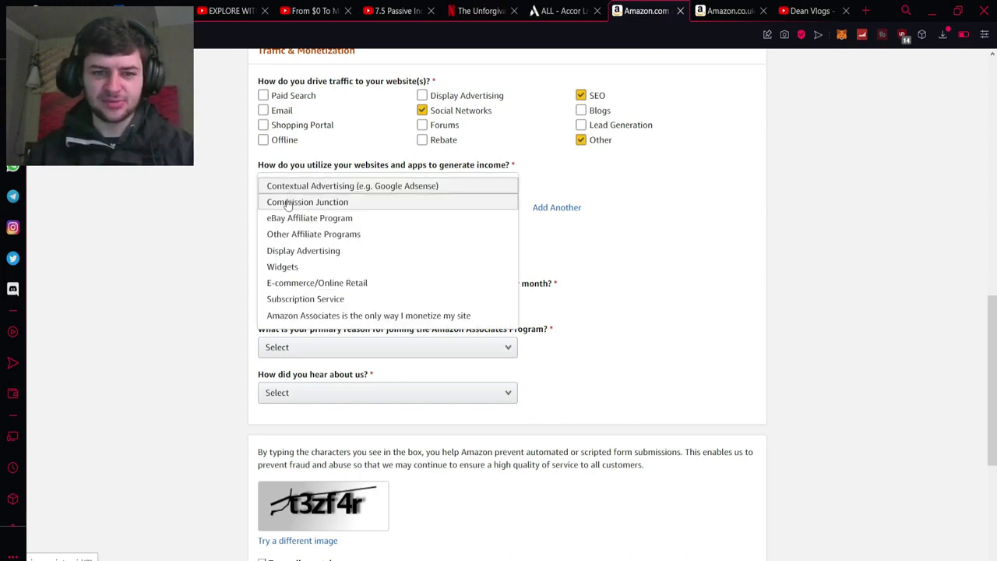
left_click(285, 236)
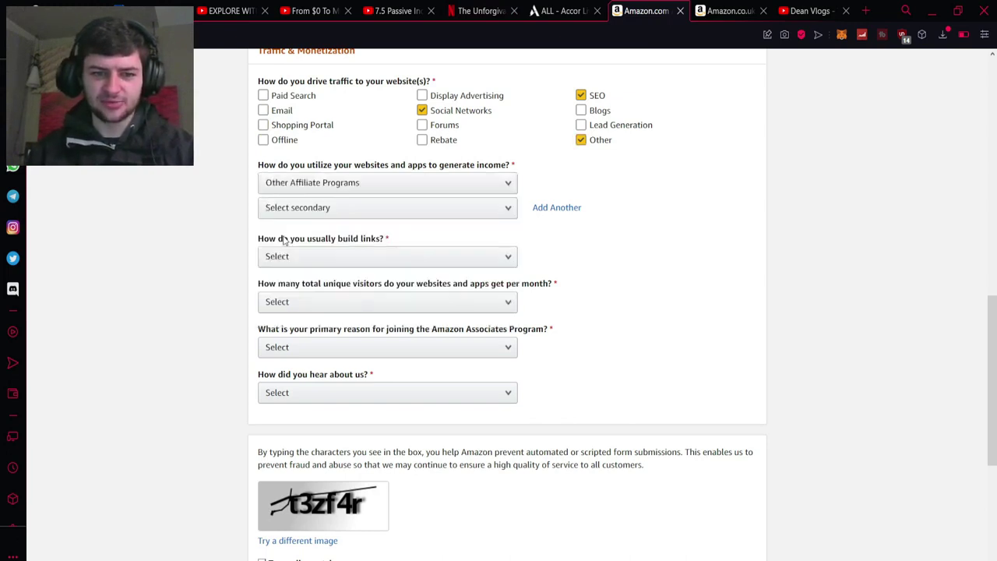
left_click(319, 207)
left_click(315, 212)
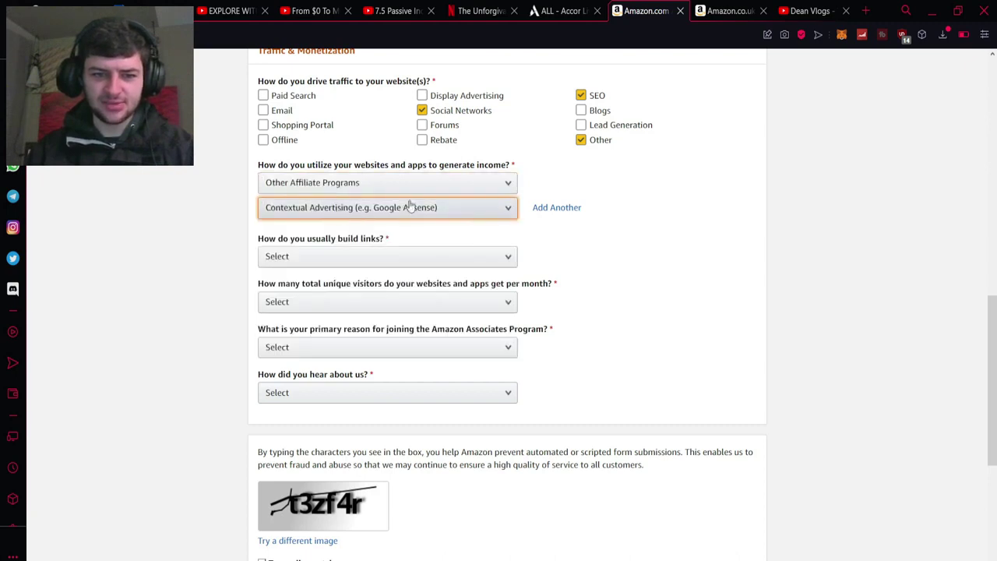
left_click(315, 253)
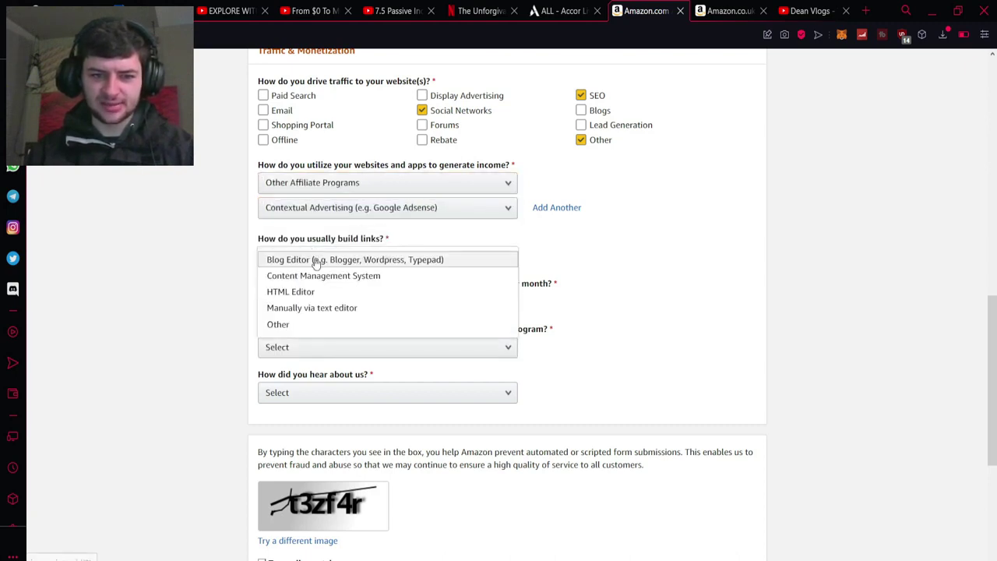
left_click(321, 276)
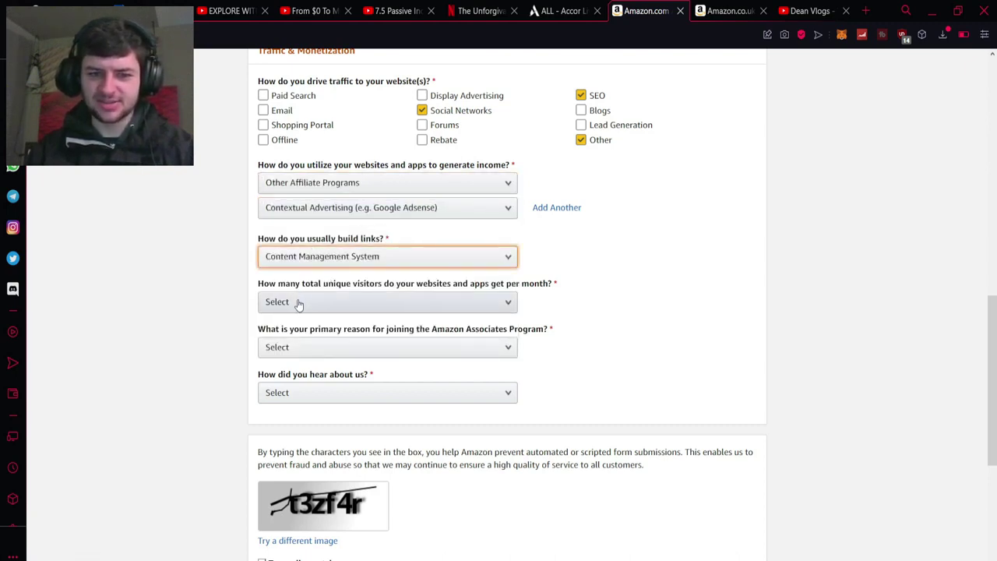
left_click(301, 307)
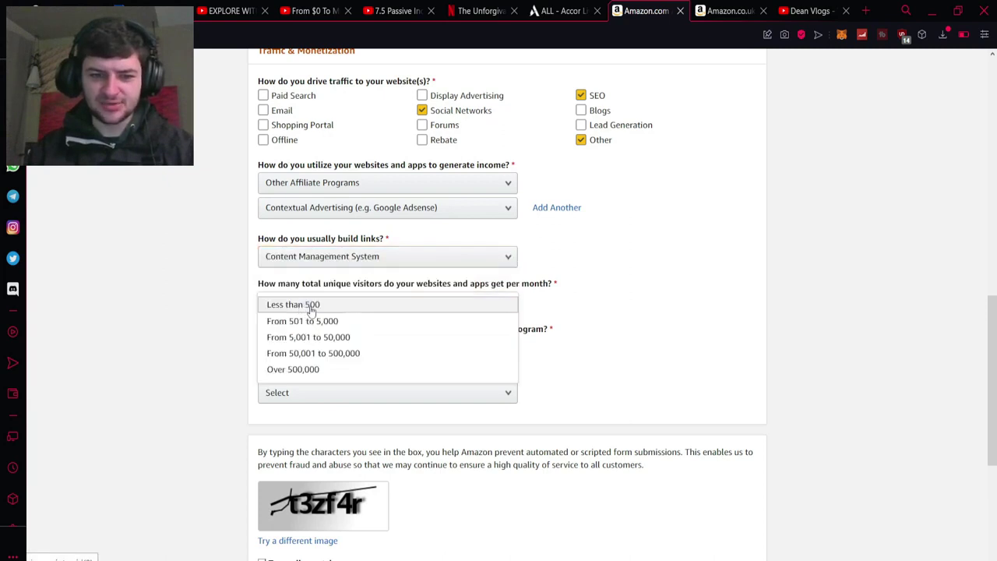
left_click(311, 321)
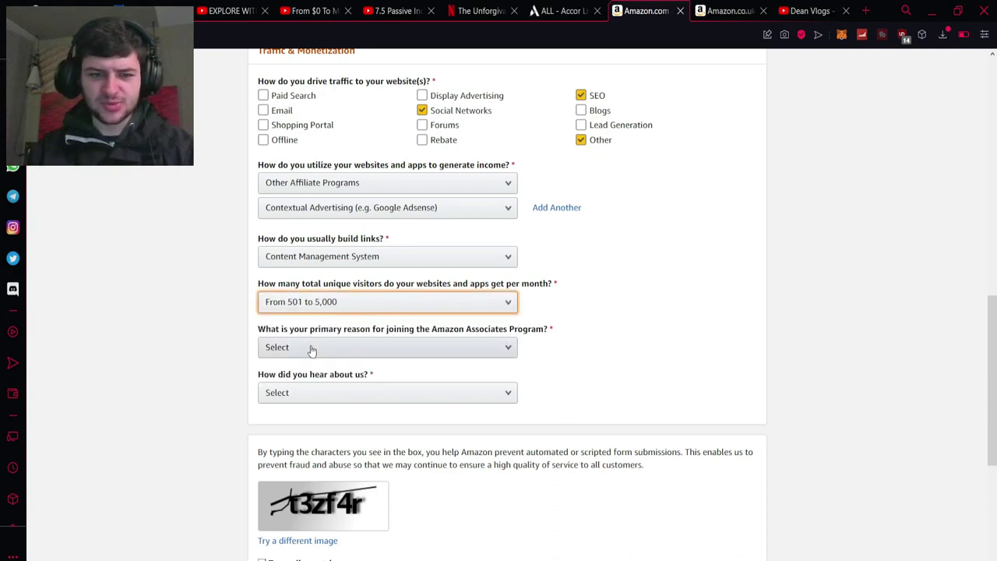
left_click(312, 350)
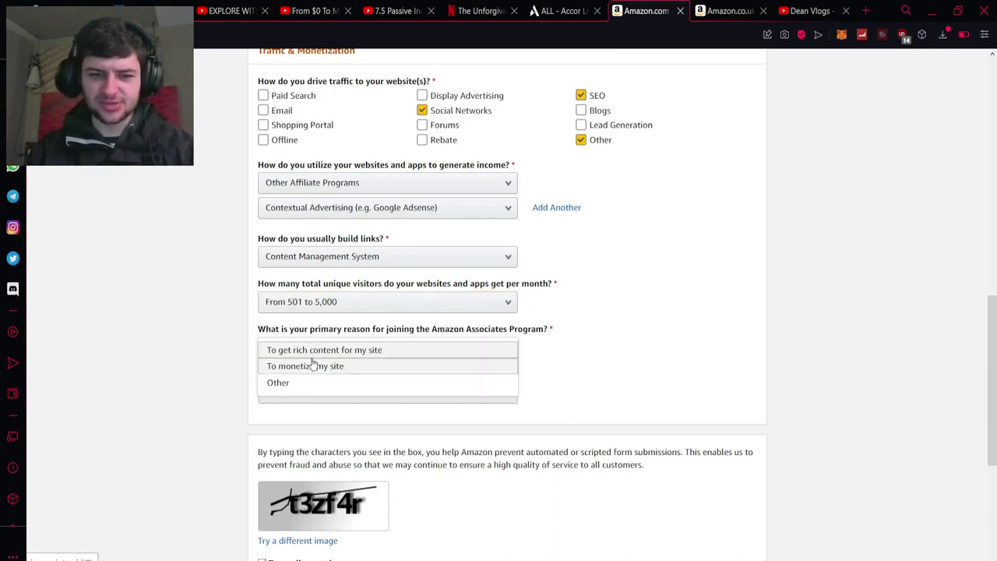
left_click(326, 372)
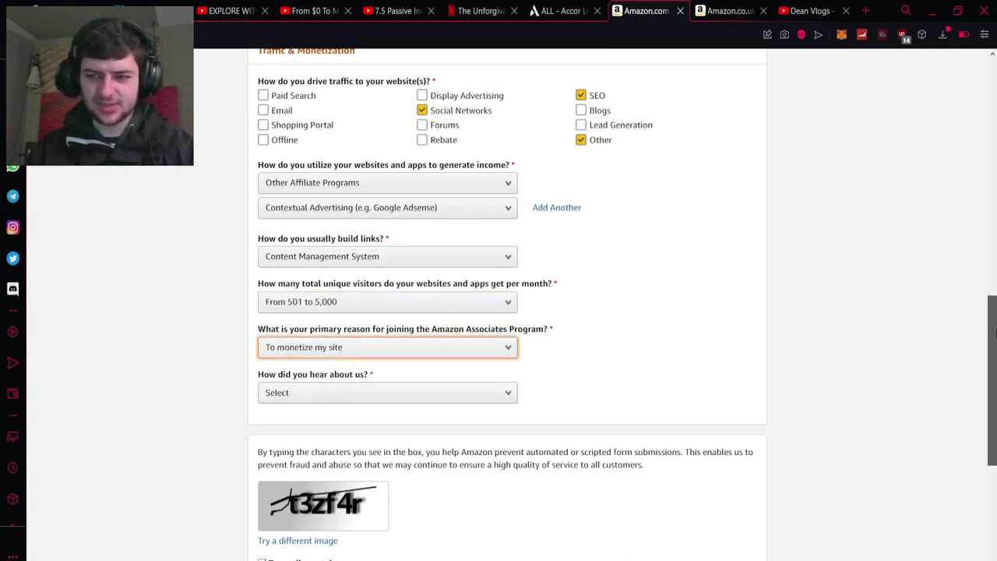
Answer Online Search, enter the captcha, accept the Operating Agreement and finish creating the account
scroll(992, 392, "down", 2)
left_click(377, 222)
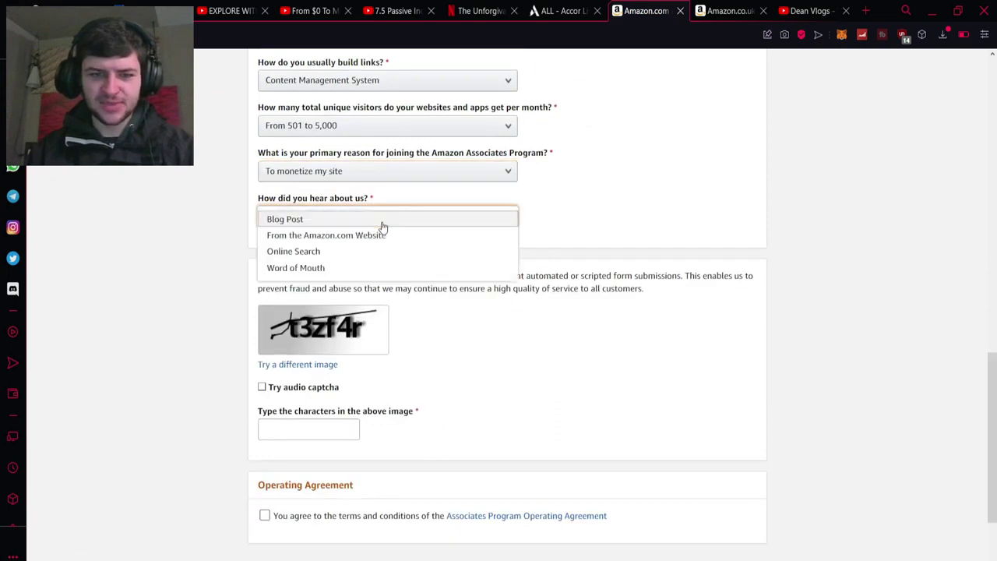
left_click(315, 252)
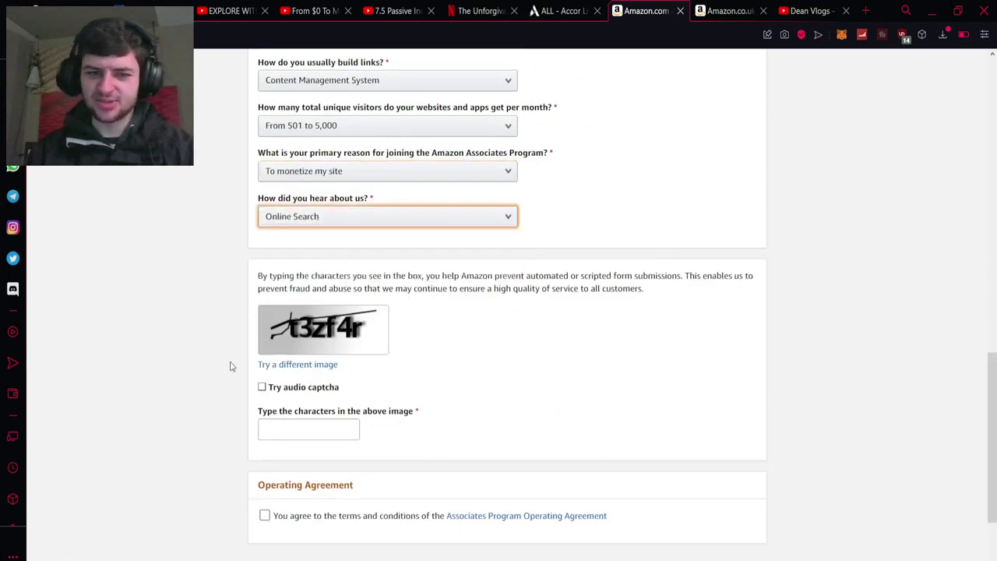
left_click(283, 427)
type("t")
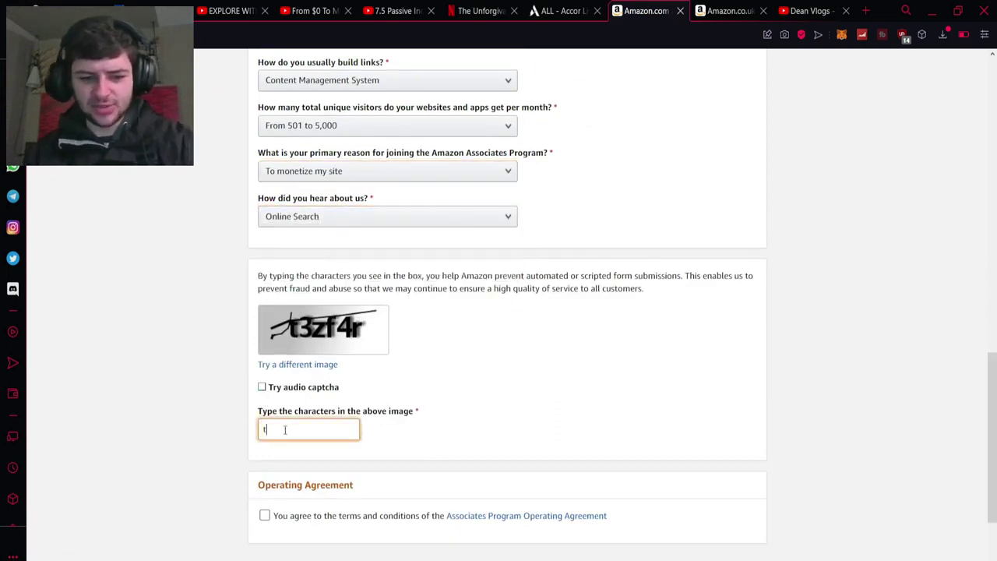
type("3zf")
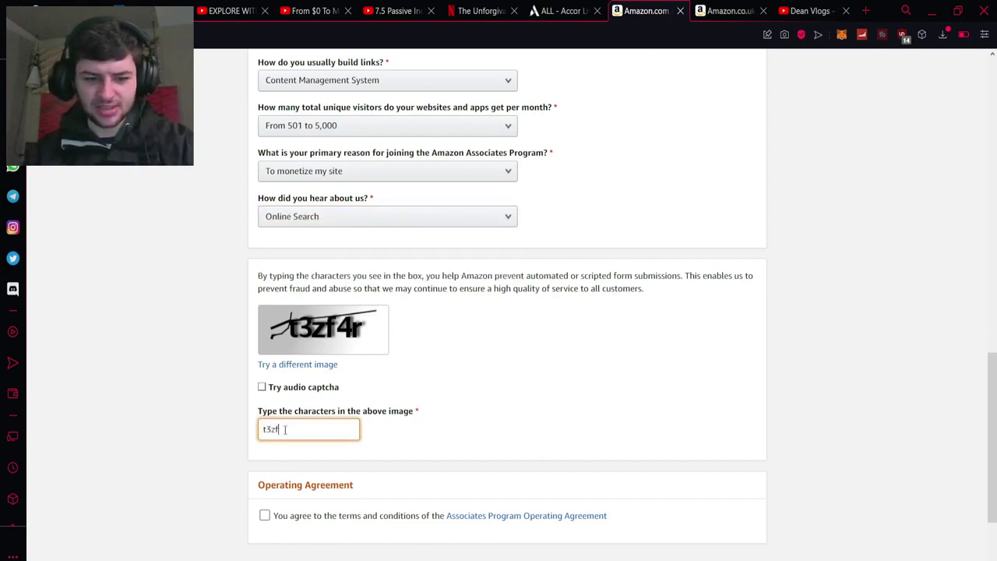
type("4r")
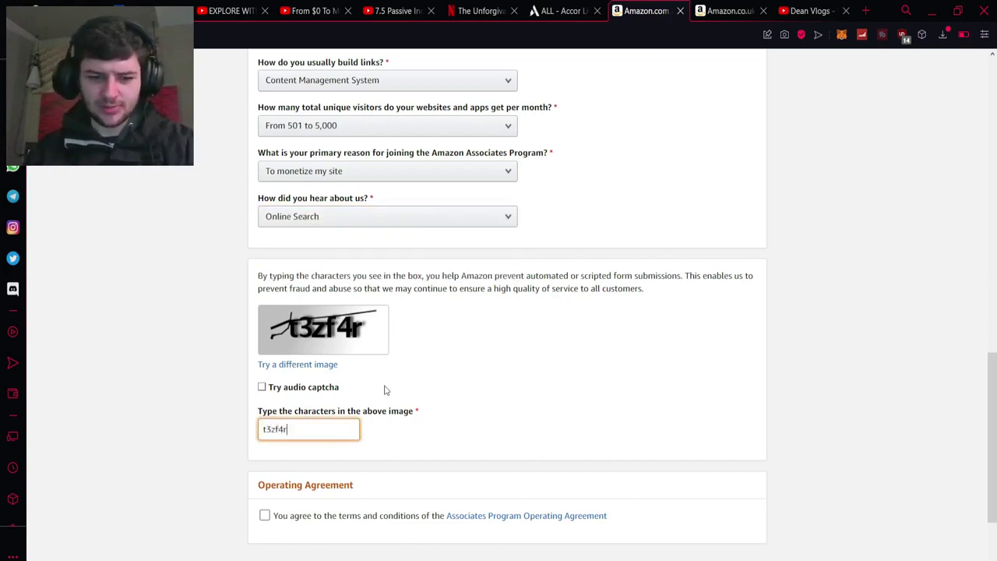
left_click(264, 515)
left_click_drag(989, 445, 989, 487)
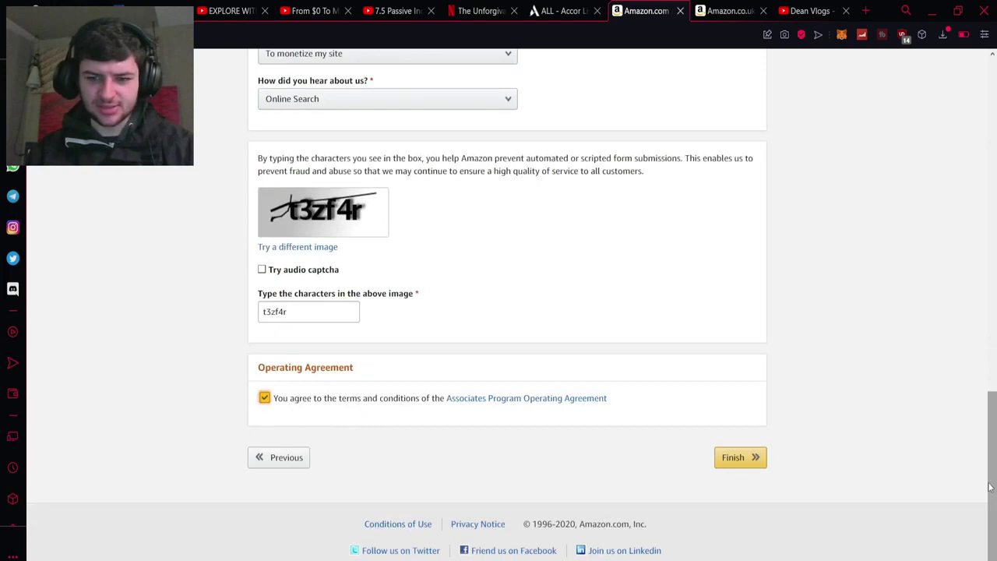
left_click(759, 468)
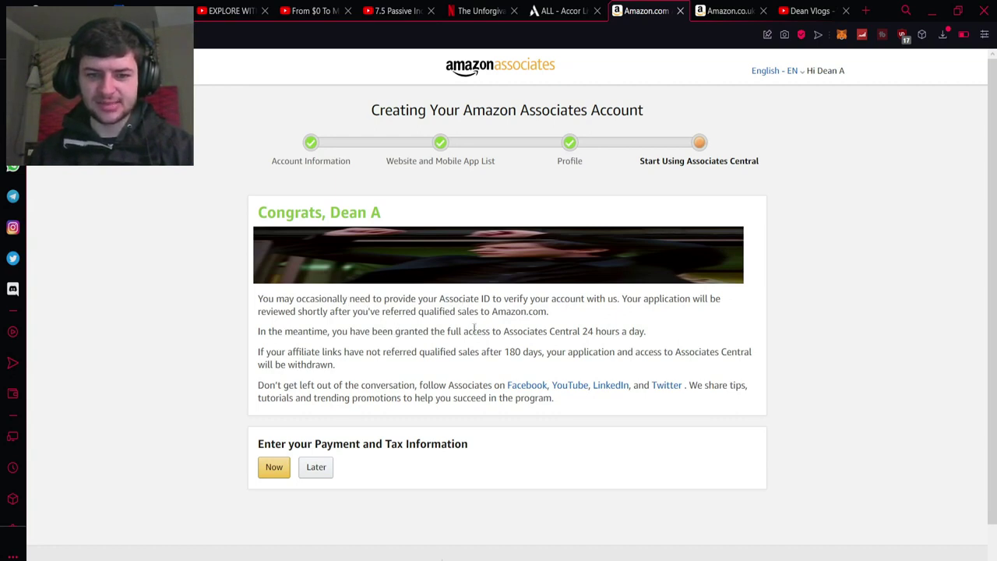
Choose Later for payment and tax information to reach Associates Central
right_click(536, 334)
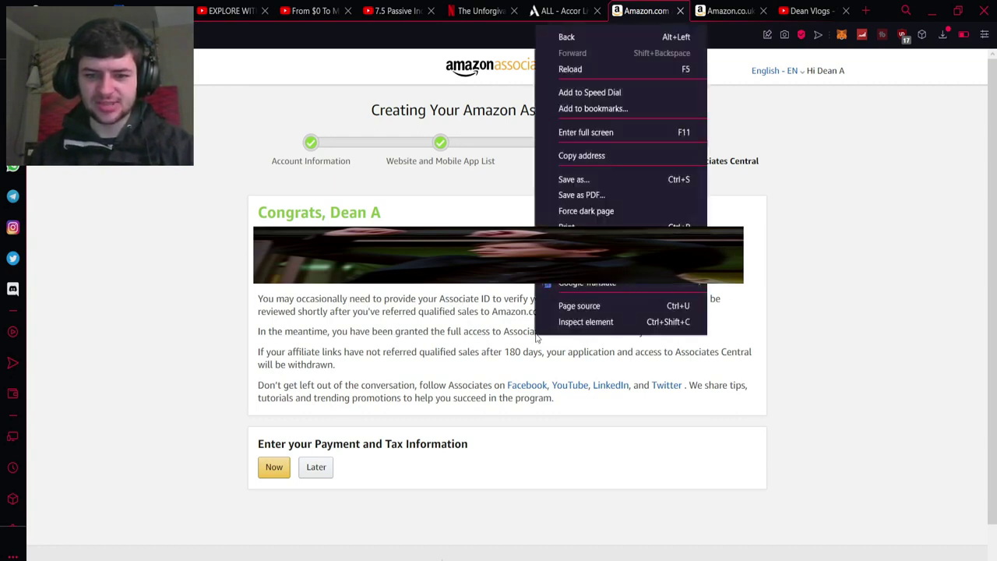
left_click(477, 335)
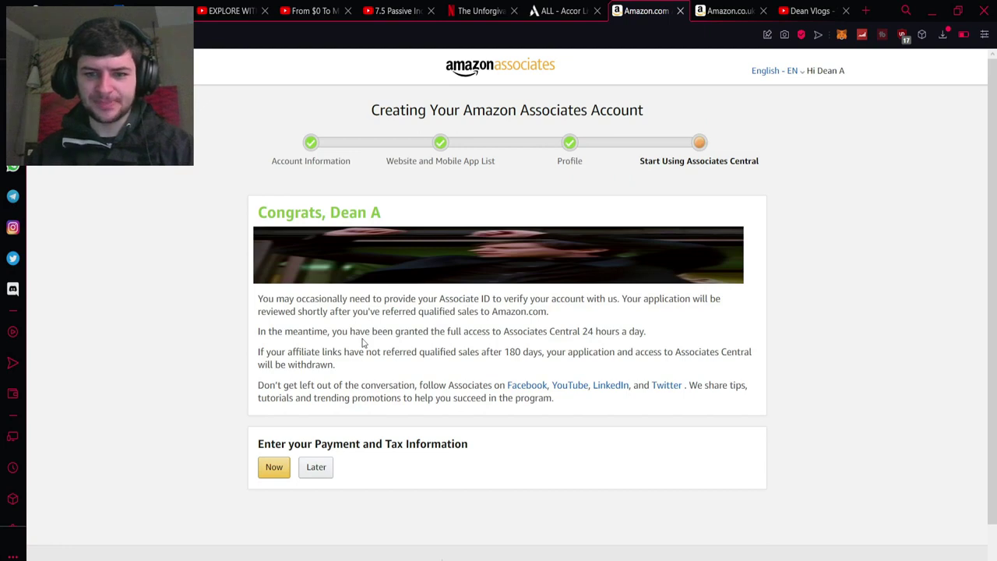
left_click(315, 476)
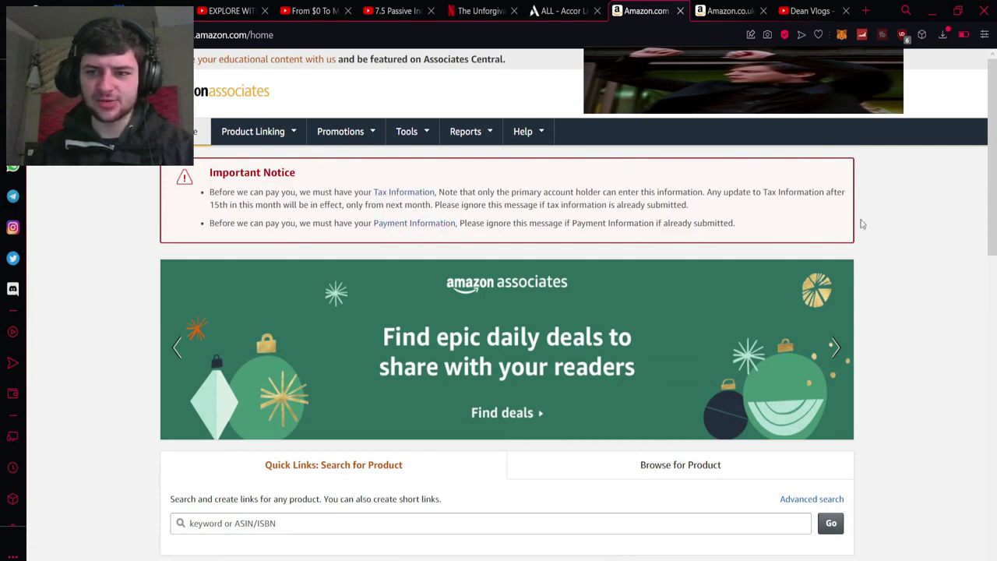
Search Quick Links for 'mask' and get a link for the Hygenix 3ply face masks
left_click_drag(996, 160, 996, 316)
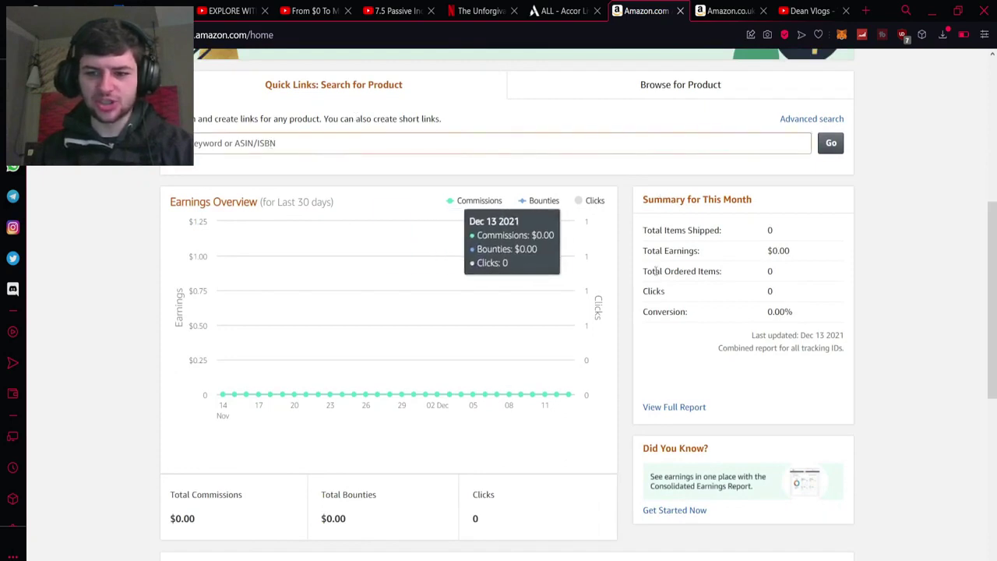
left_click_drag(994, 269, 994, 334)
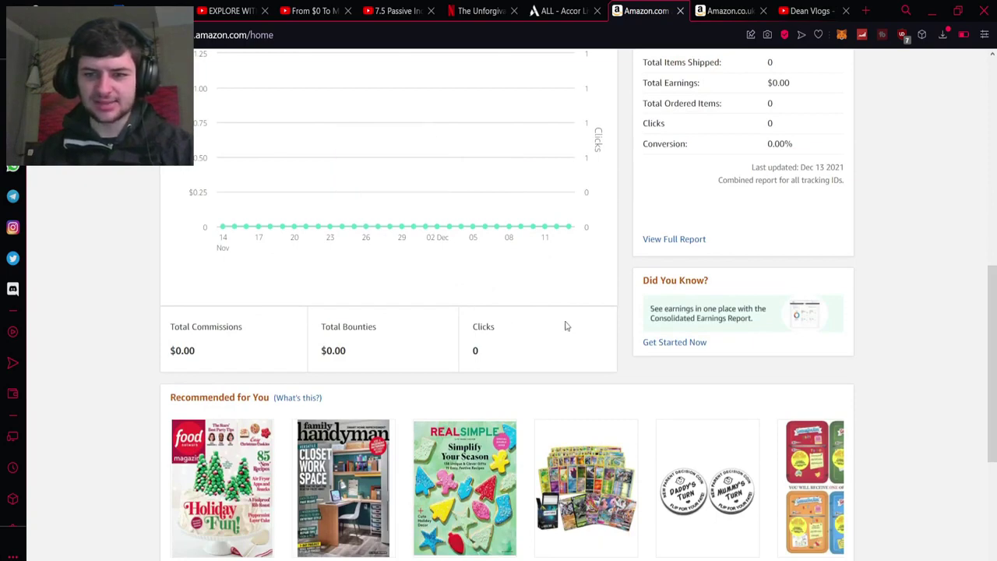
left_click_drag(993, 364, 992, 217)
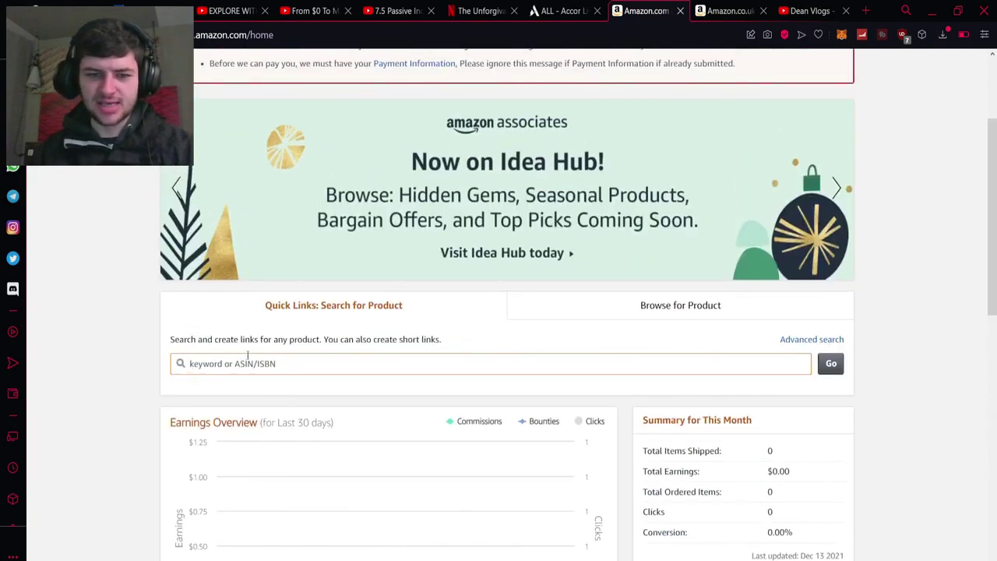
type("mask")
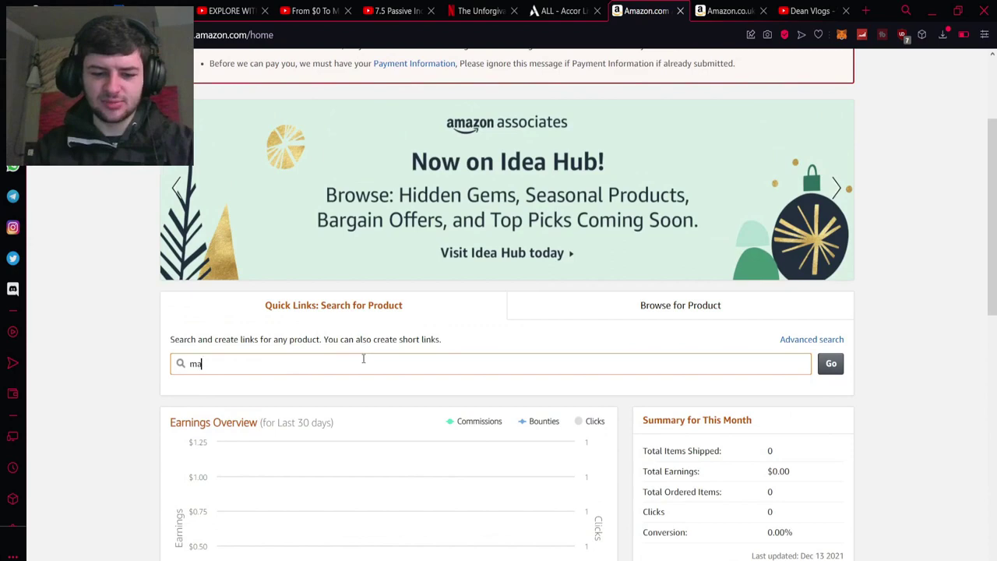
left_click(832, 364)
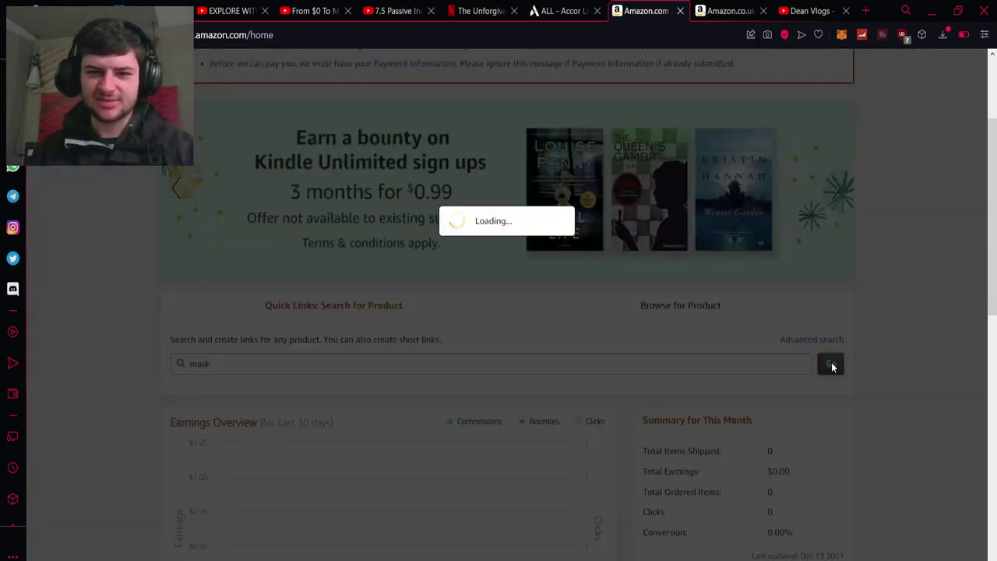
scroll(829, 302, "down", 3)
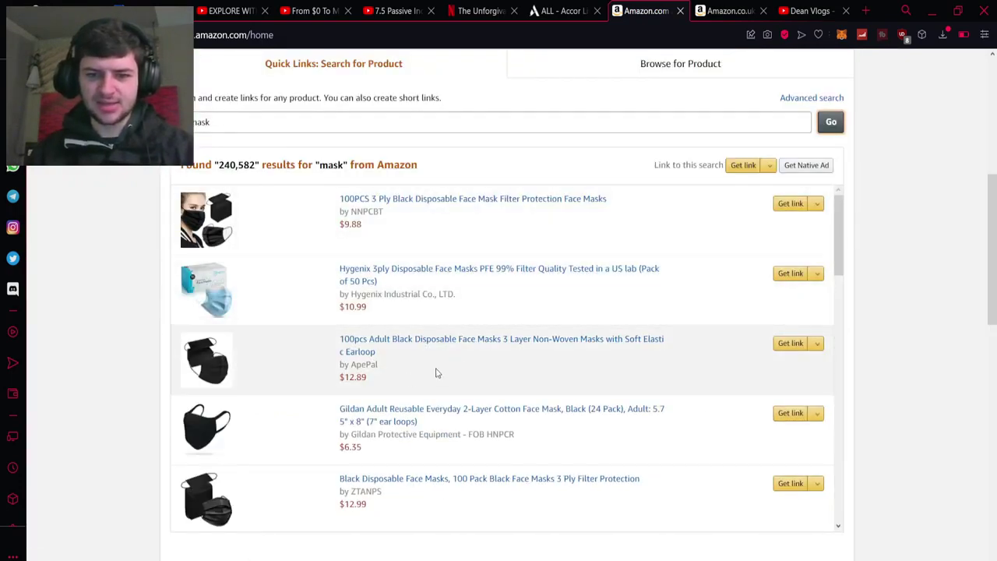
left_click(790, 279)
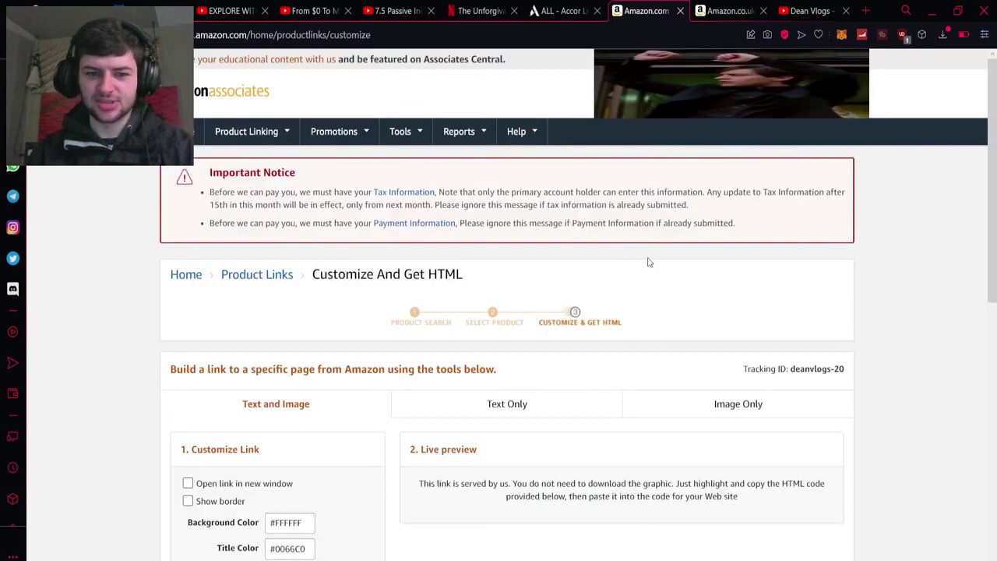
Make the link text-only, aimed at the Offer Listing Page as a short link, and highlight its HTML
scroll(546, 262, "down", 2)
left_click(501, 298)
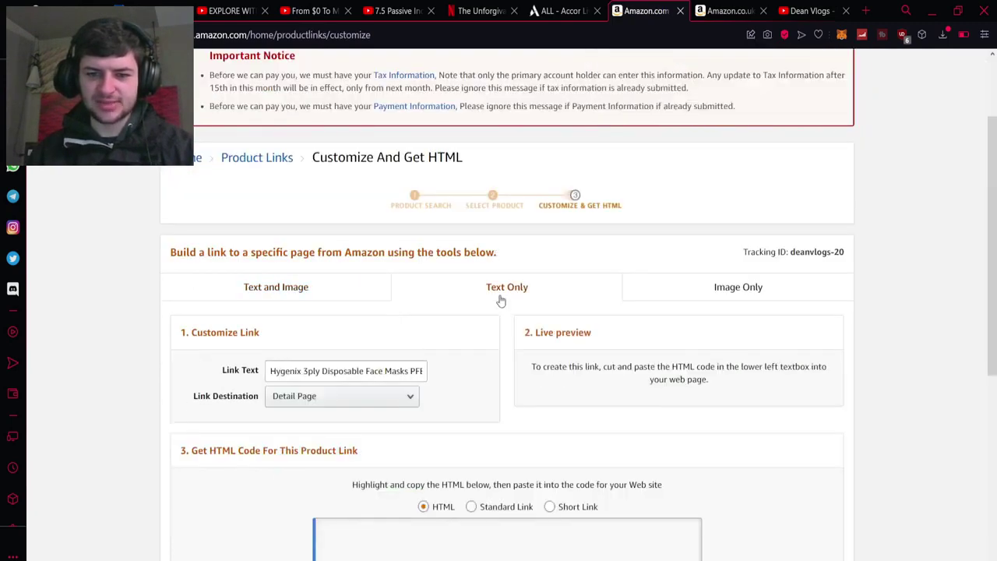
scroll(784, 343, "down", 3)
left_click(573, 245)
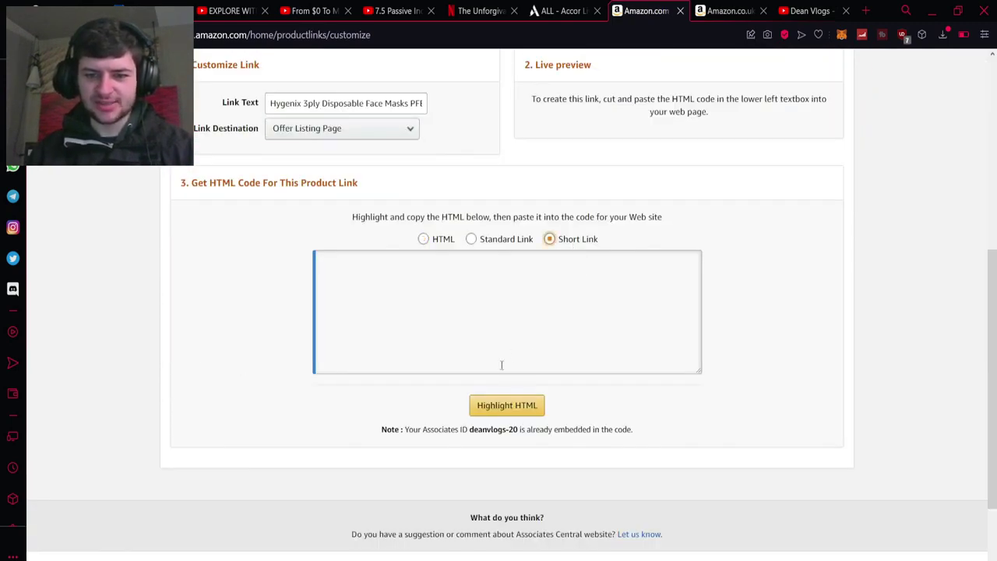
left_click(508, 406)
left_click_drag(994, 321, 995, 184)
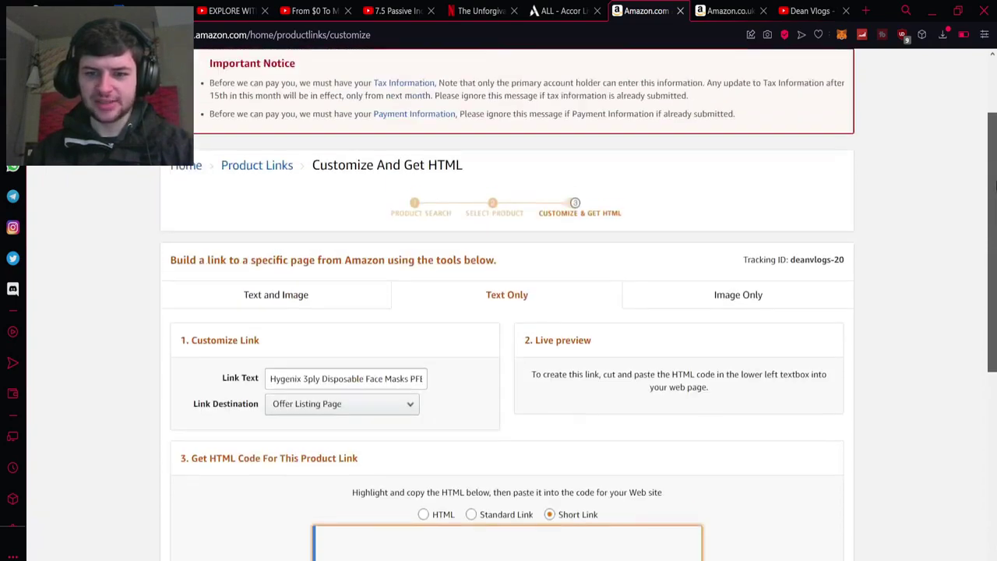
Go to the amazon.com homepage
left_click(284, 35)
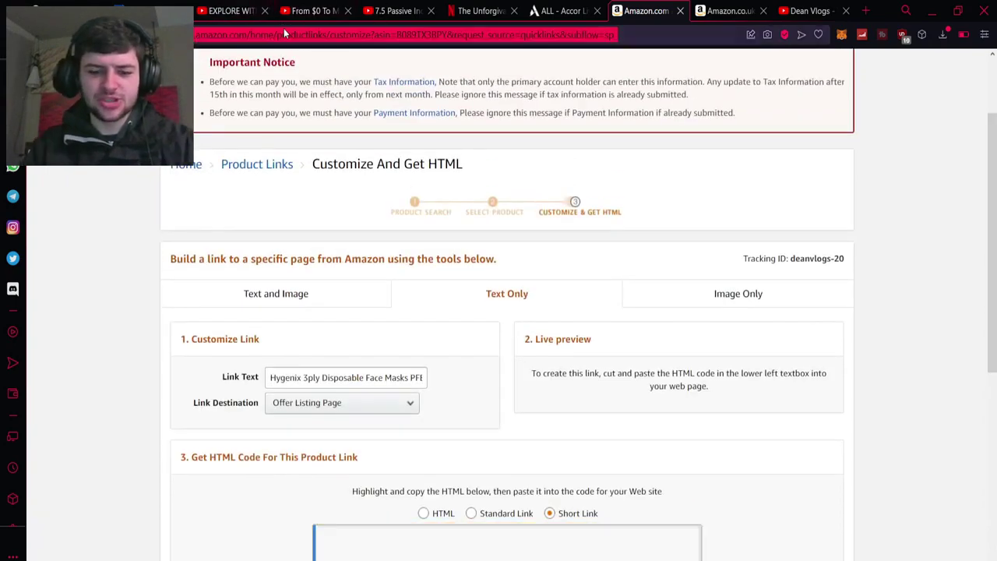
type("amazon")
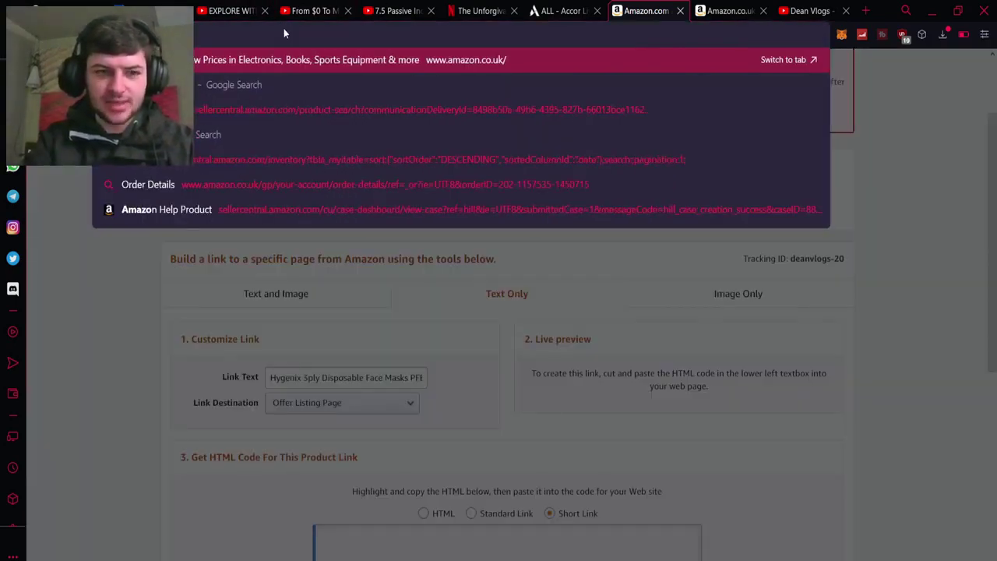
type(".com")
key("Return")
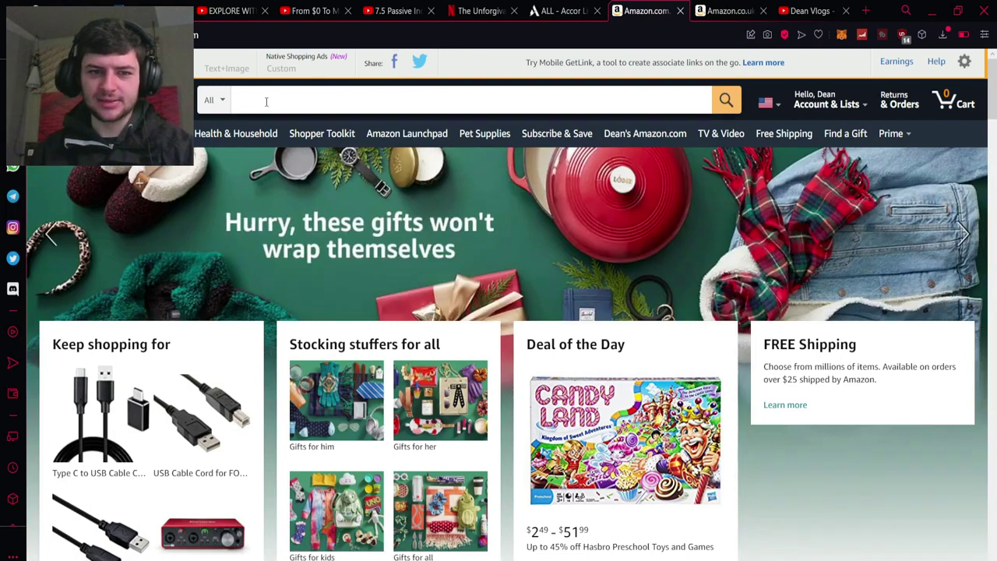
Search Amazon for 'kindle' and open the Kindle With a Built-in Front Light, White, Ad-Supported page
left_click(266, 101)
type("kindle")
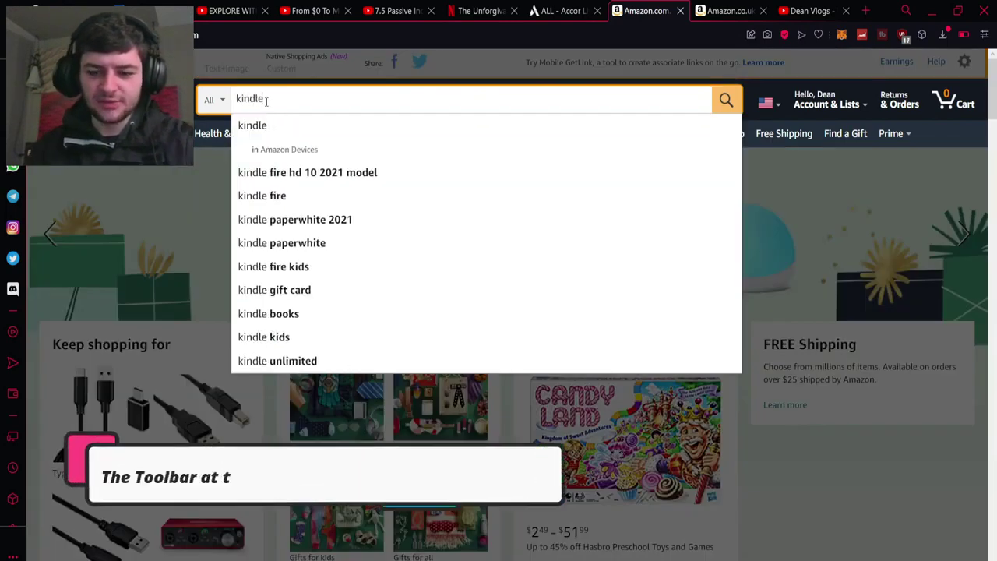
key("Return")
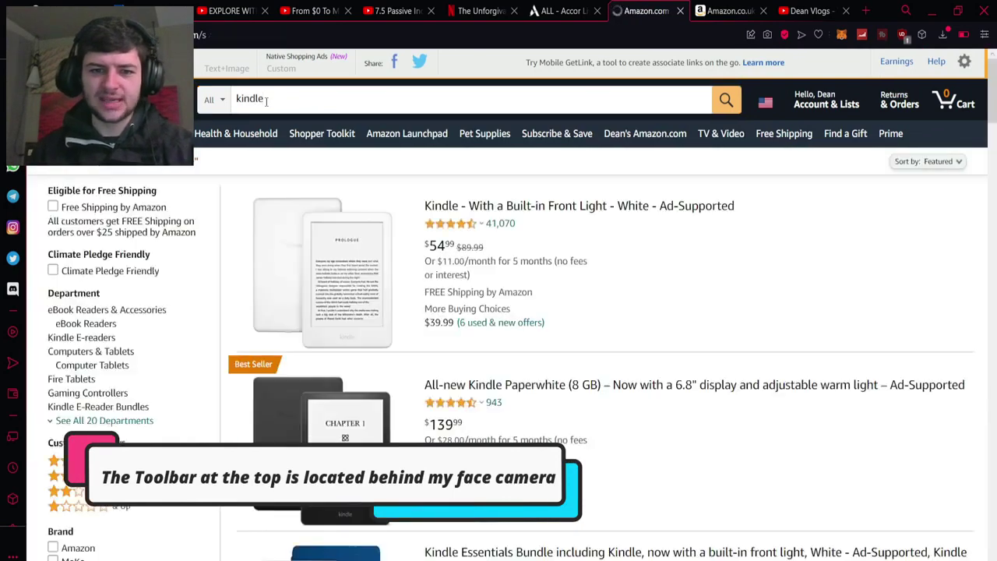
left_click(460, 209)
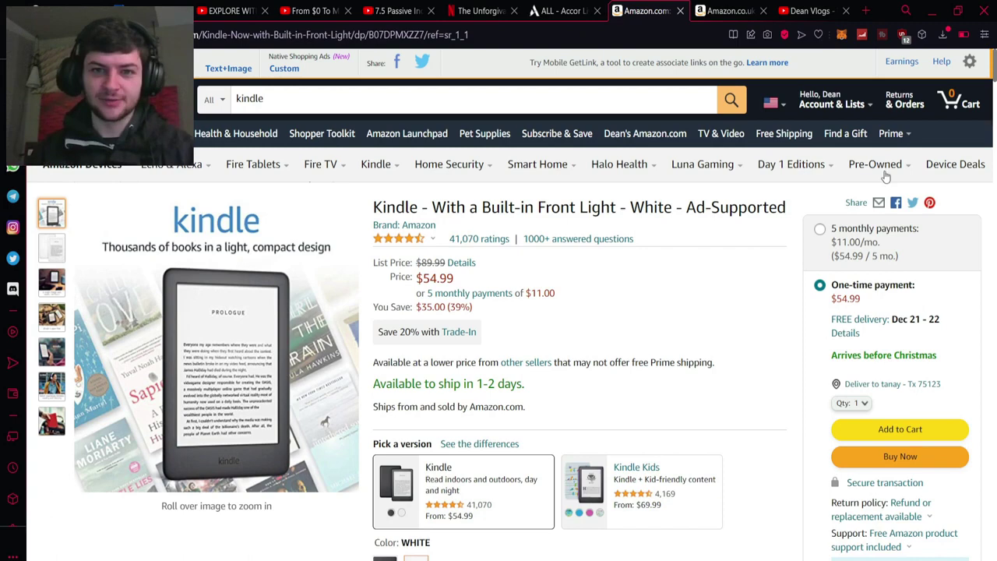
mouse_move(883, 169)
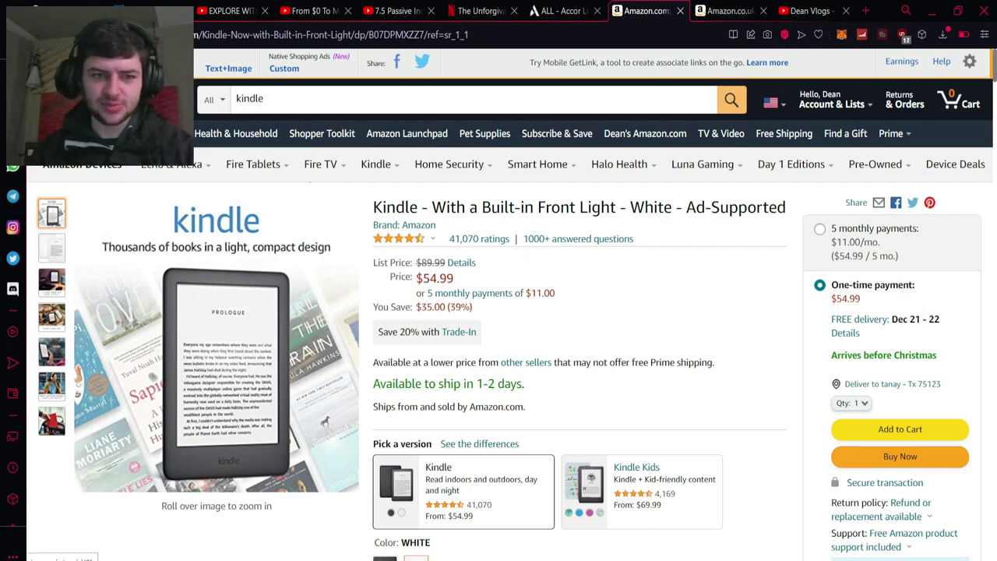
Generate the Kindle page's amzn.to short link with SiteStripe Text, copy it, and paste it into the address bar
left_click(164, 67)
key("ctrl+c")
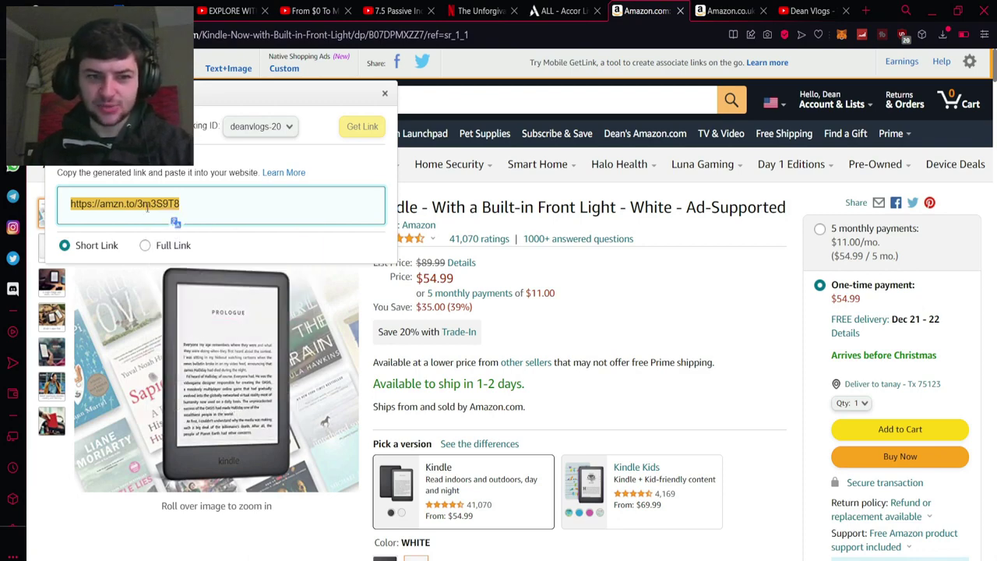
right_click(147, 207)
left_click(179, 260)
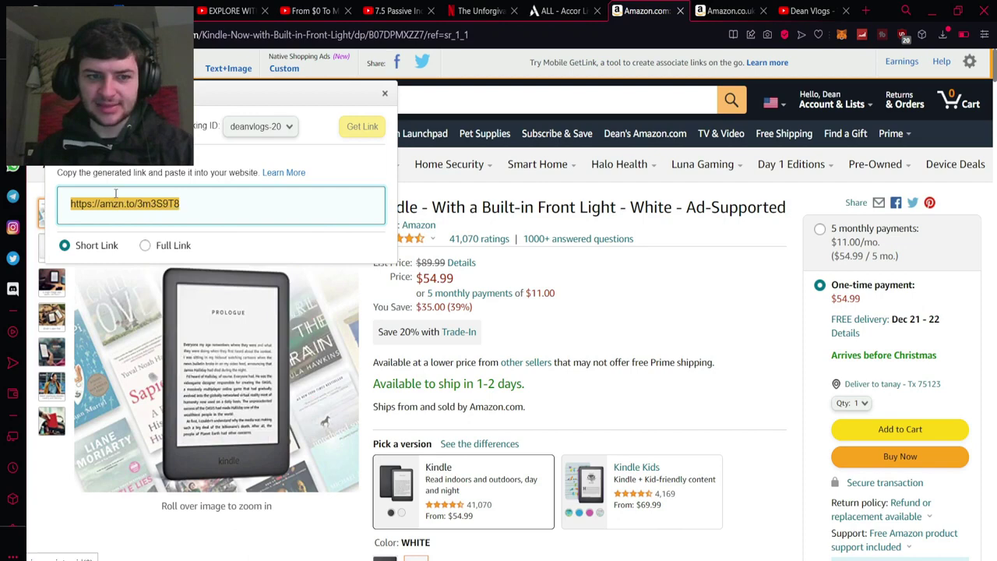
left_click(263, 35)
key("ctrl+v")
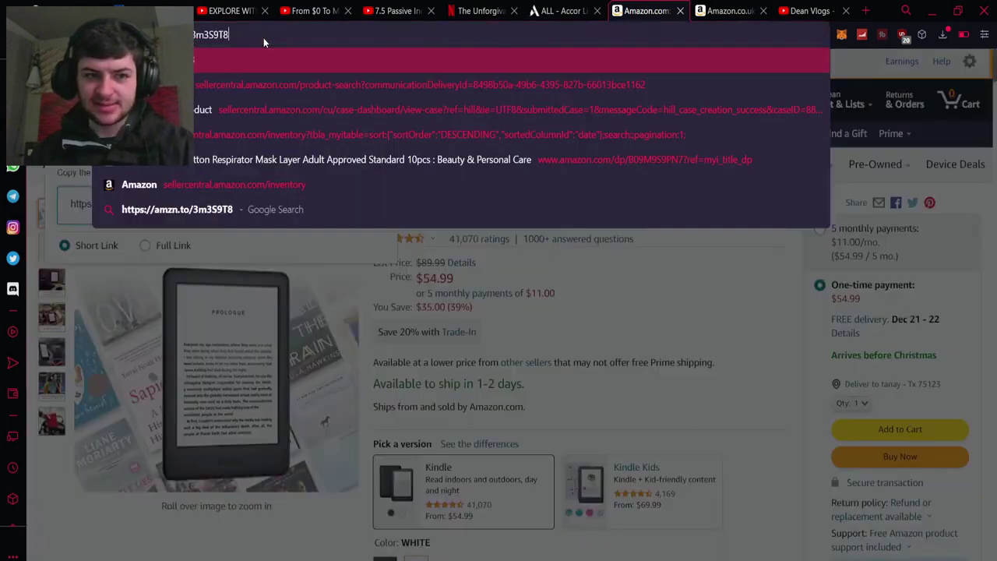
left_click(436, 251)
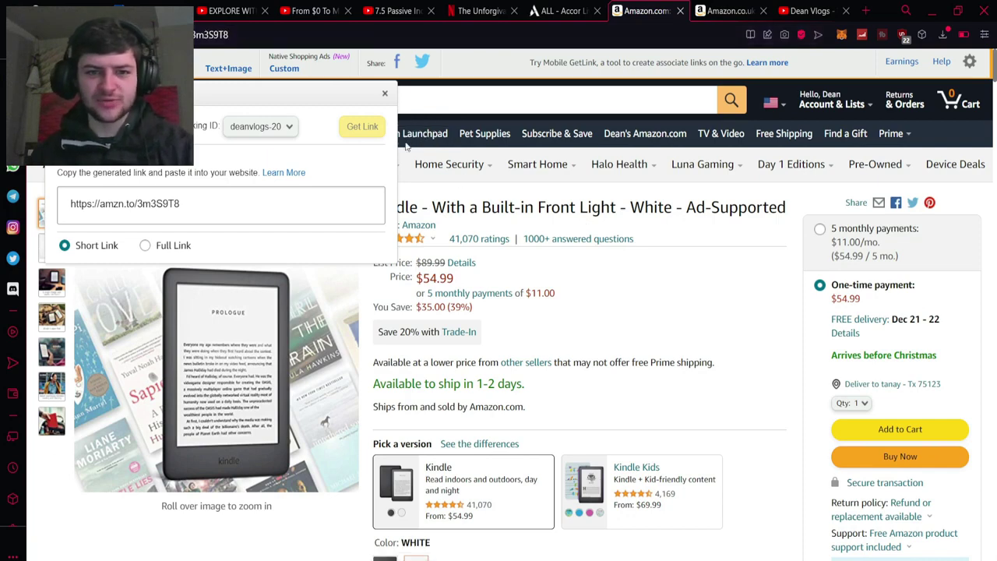
Close the SiteStripe popup and jump to the '1000+ answered questions' section
left_click(384, 94)
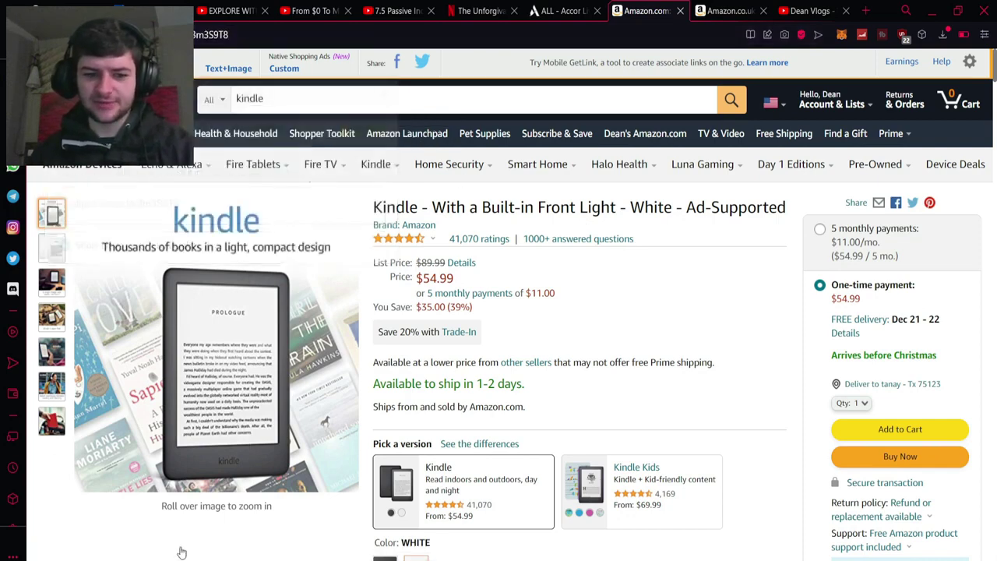
left_click(579, 239)
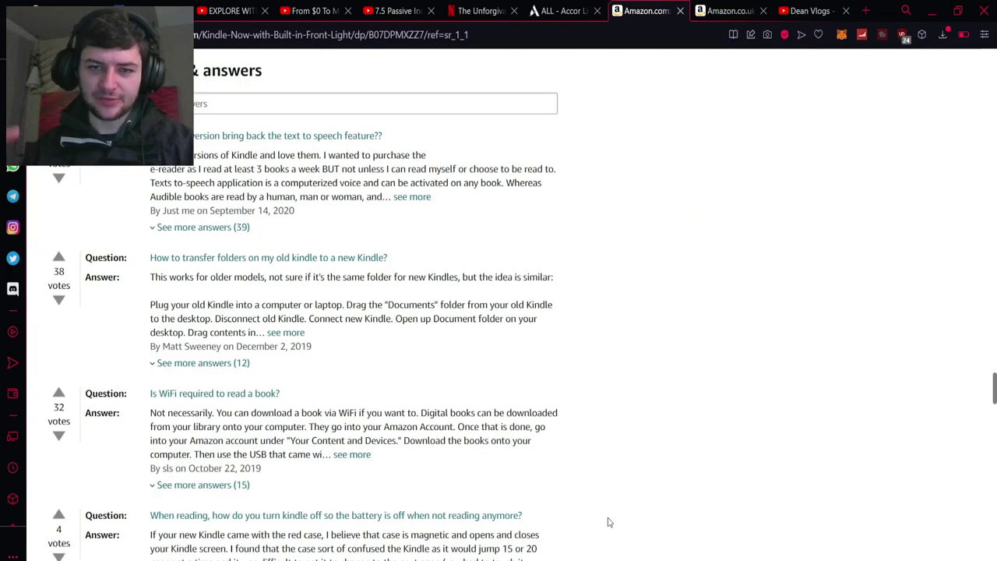